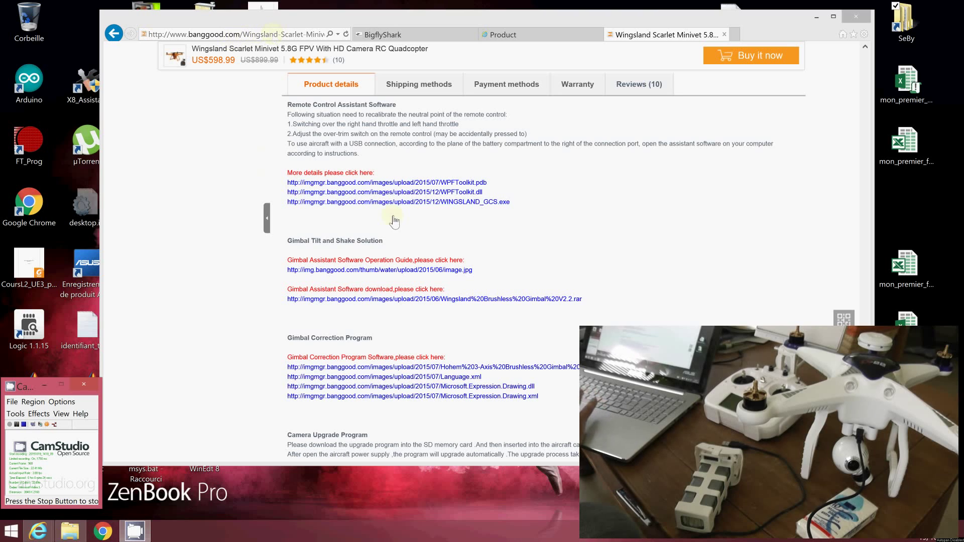
Step: Launch Hohem 3-Axis Brushless Gimbal V4.3.exe from the gimbal_software_4.3 folder
mouse_move(285, 337)
left_mouse_down()
mouse_move(278, 384)
mouse_move(528, 406)
left_mouse_up()
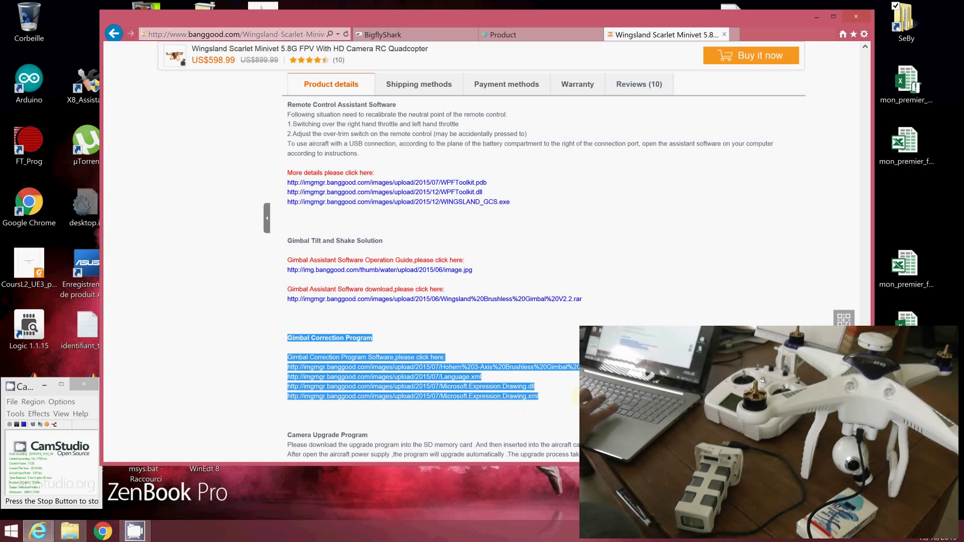
left_click(552, 407)
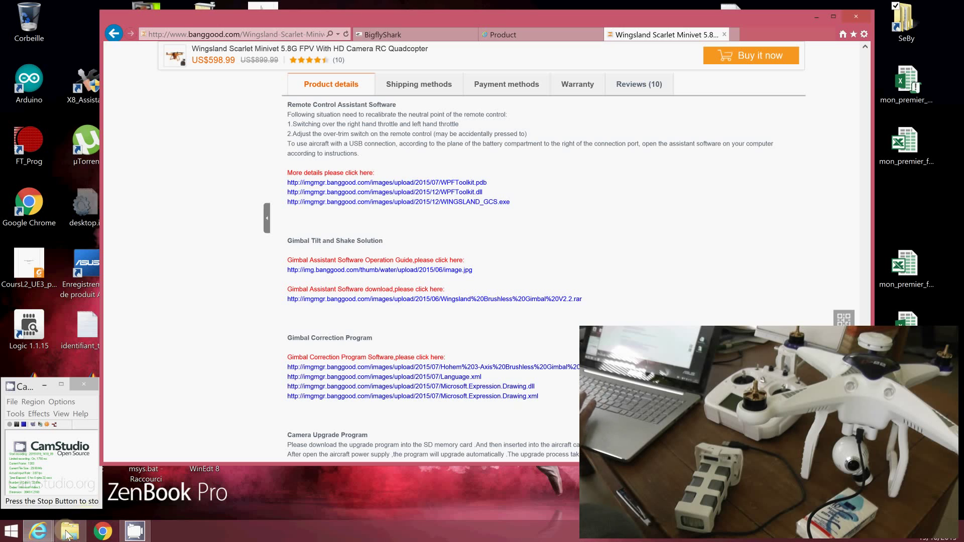
mouse_move(63, 537)
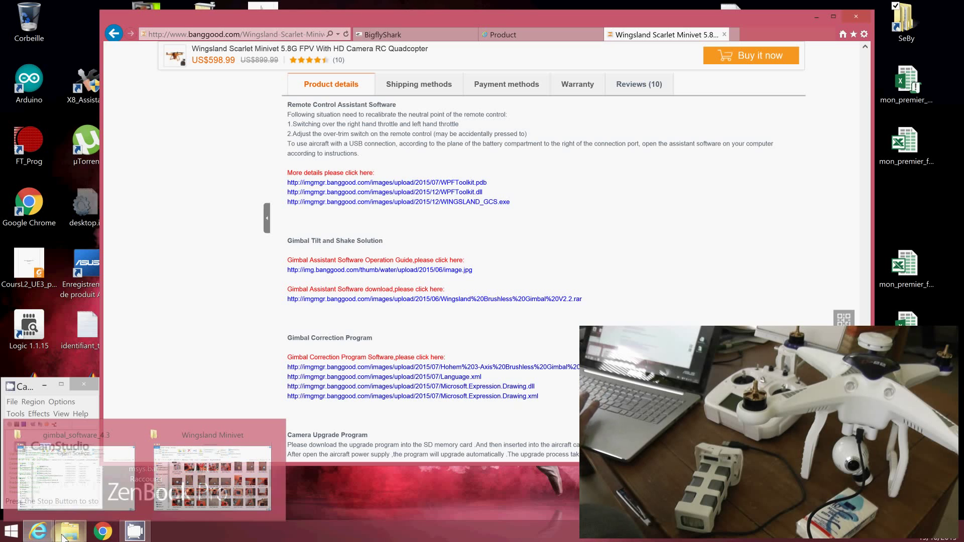
left_click(83, 428)
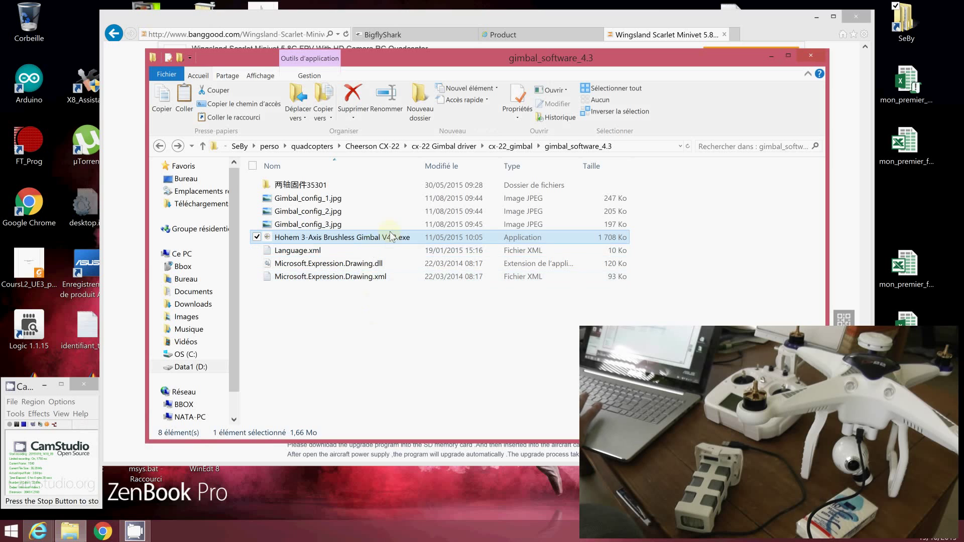
double_click(360, 238)
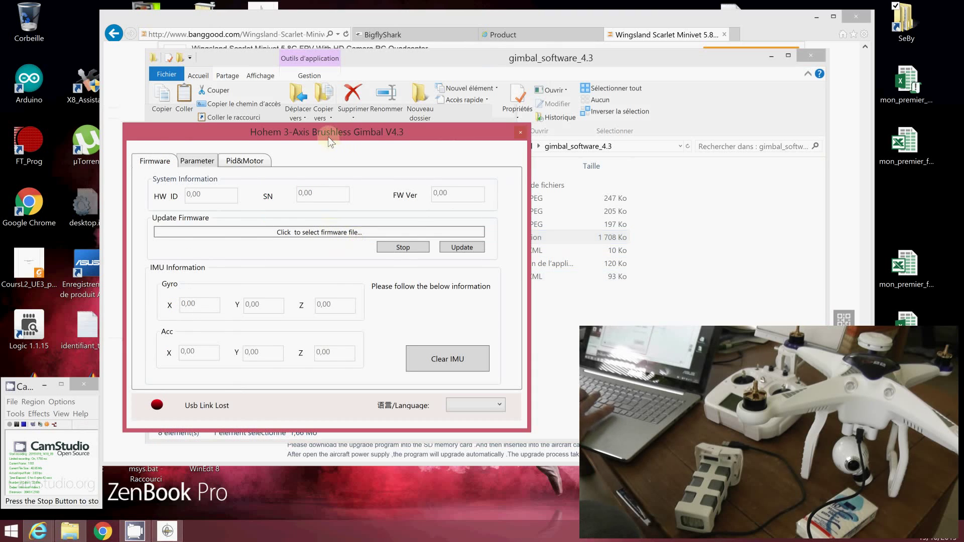
left_click_drag(328, 137, 421, 105)
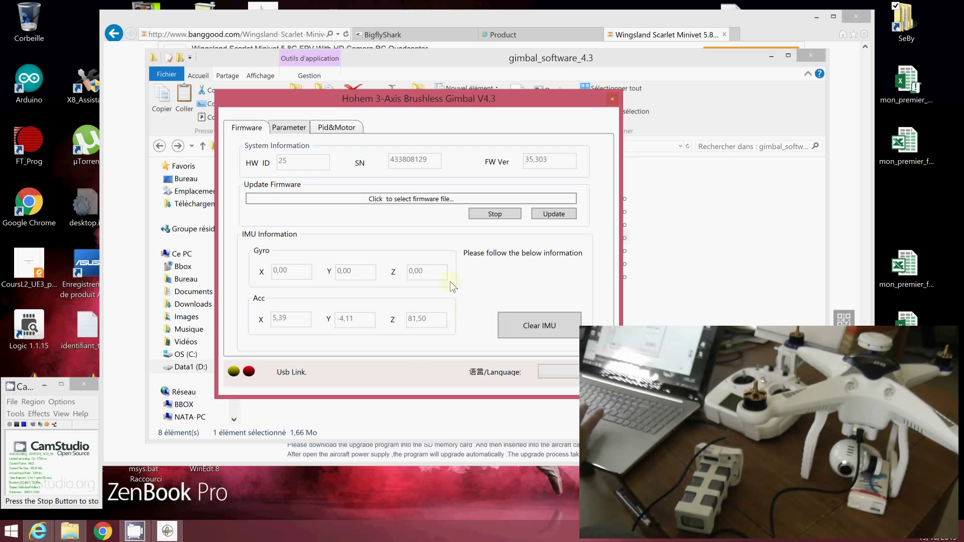
Step: Read the gimbal's stored parameters and its PID and motor settings, and close the gimbal software
left_click(290, 128)
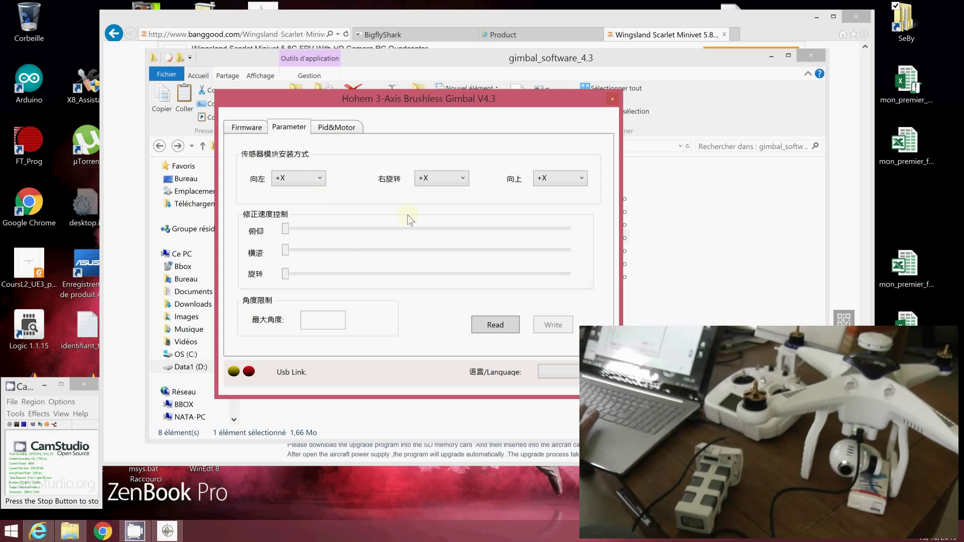
left_click(484, 327)
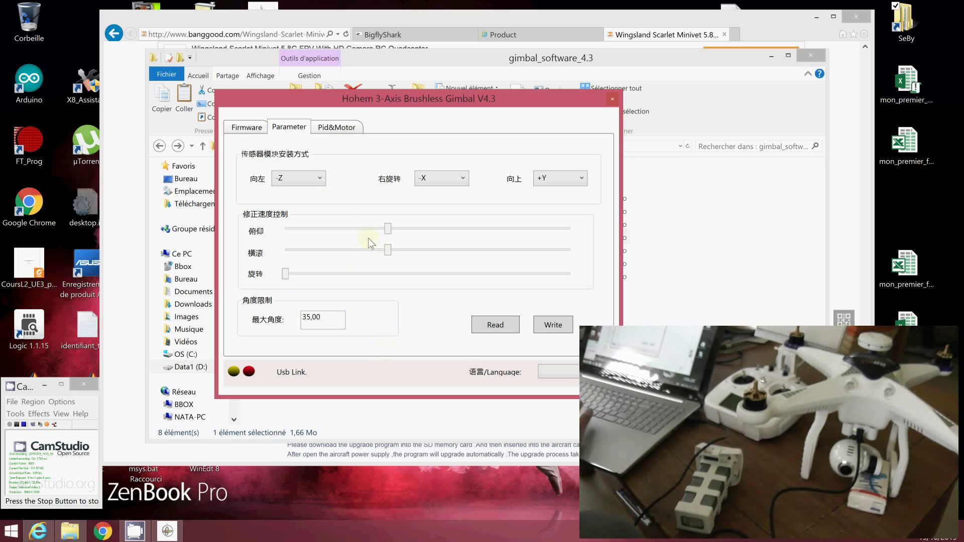
left_click(330, 130)
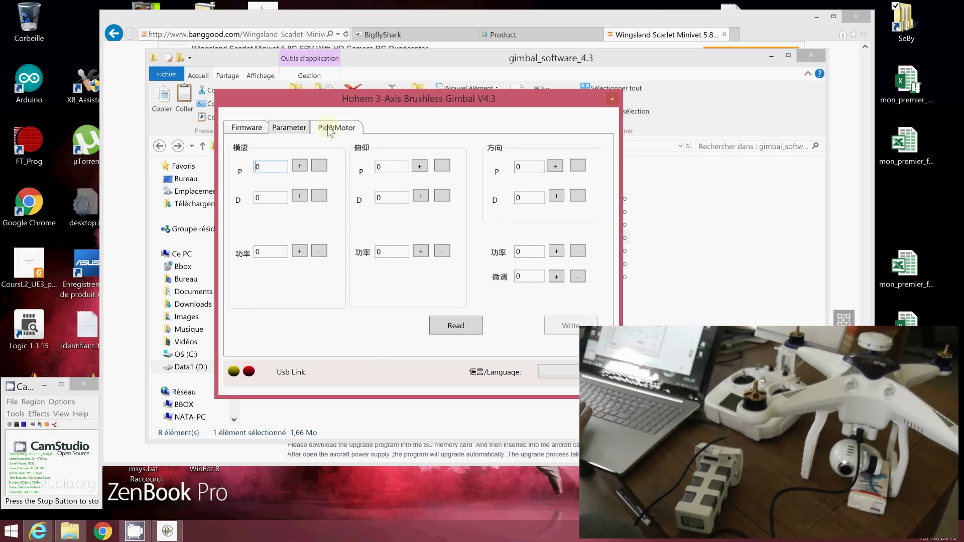
left_click(449, 325)
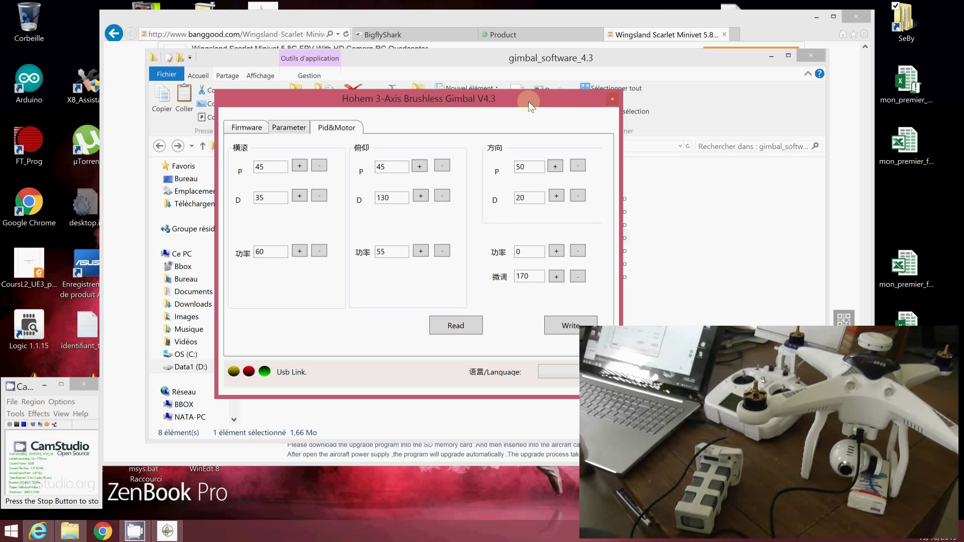
left_click(614, 100)
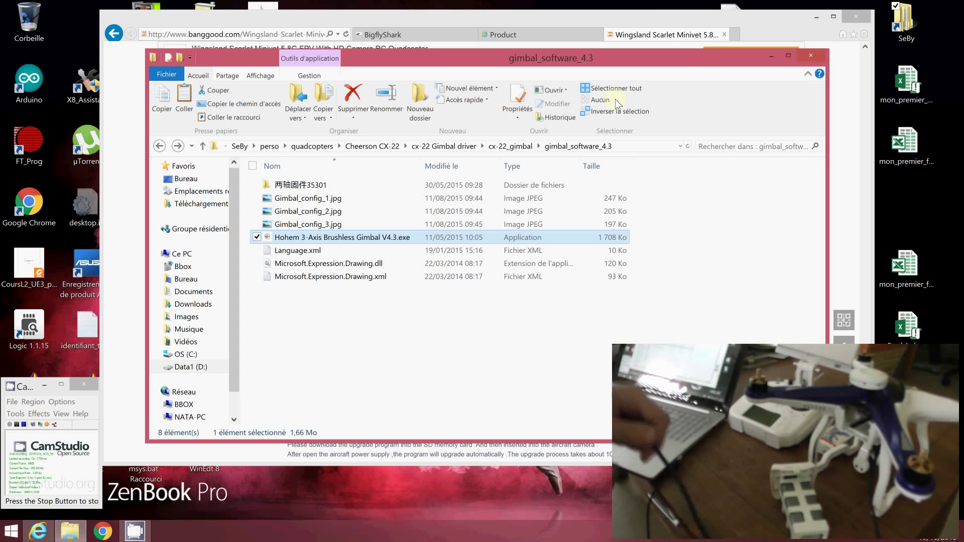
Step: Switch to the browser and examine the flight controller downloads on the BigflyShark support page
left_click(392, 35)
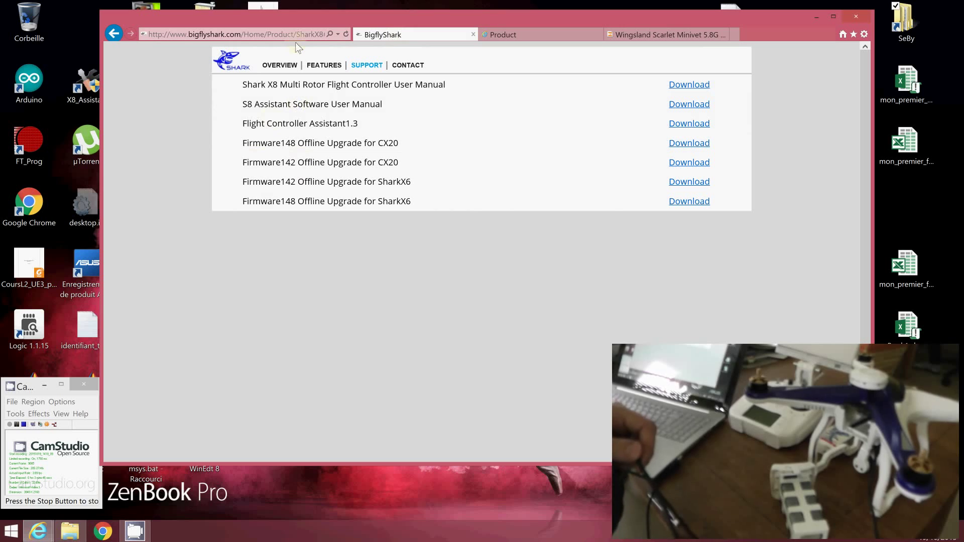
left_click(175, 33)
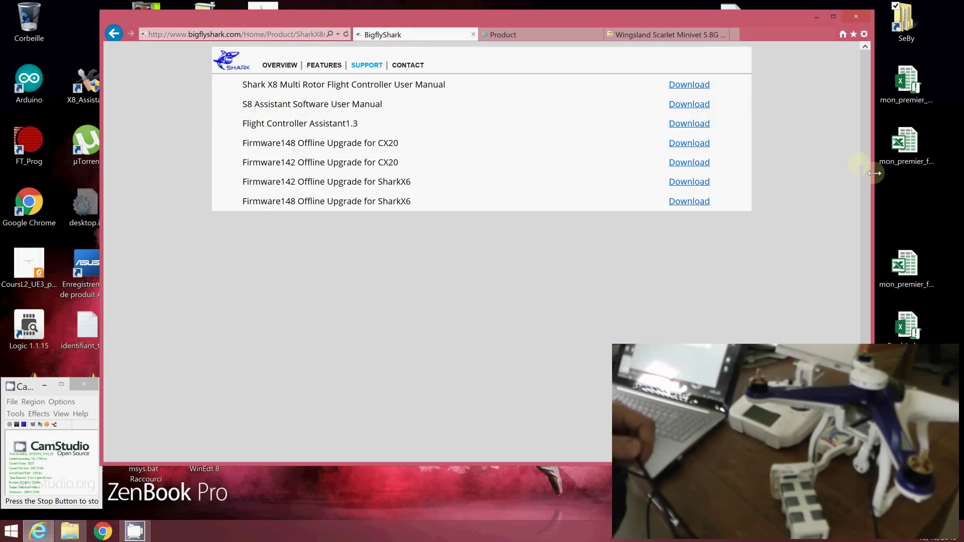
right_click(865, 143)
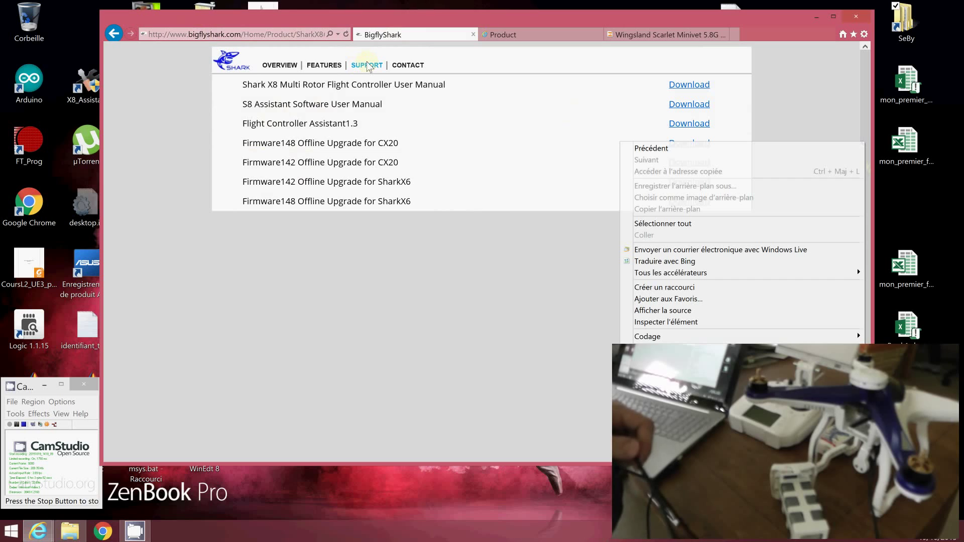
left_click(250, 129)
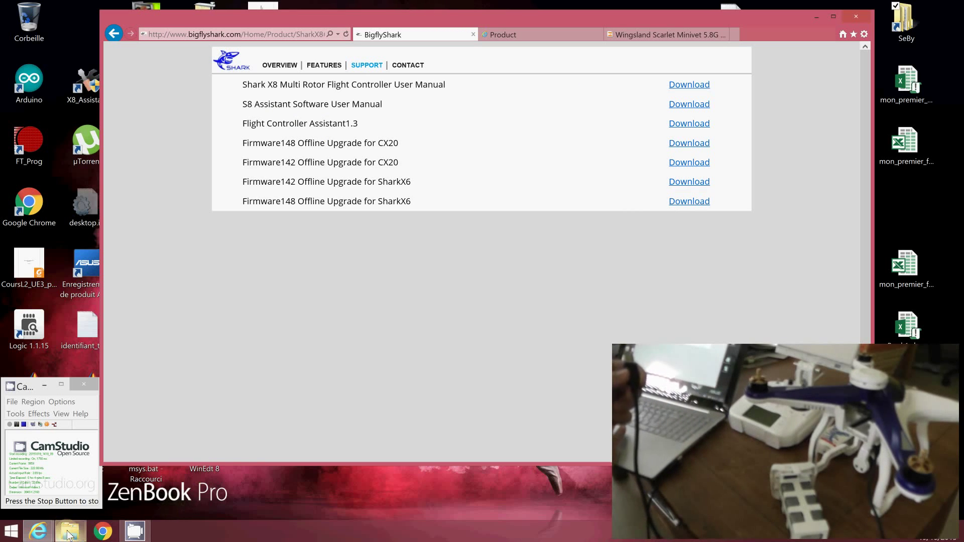
Step: Switch to File Explorer and go up to the cx-22 Gimbal driver folder
mouse_move(70, 531)
left_click(83, 489)
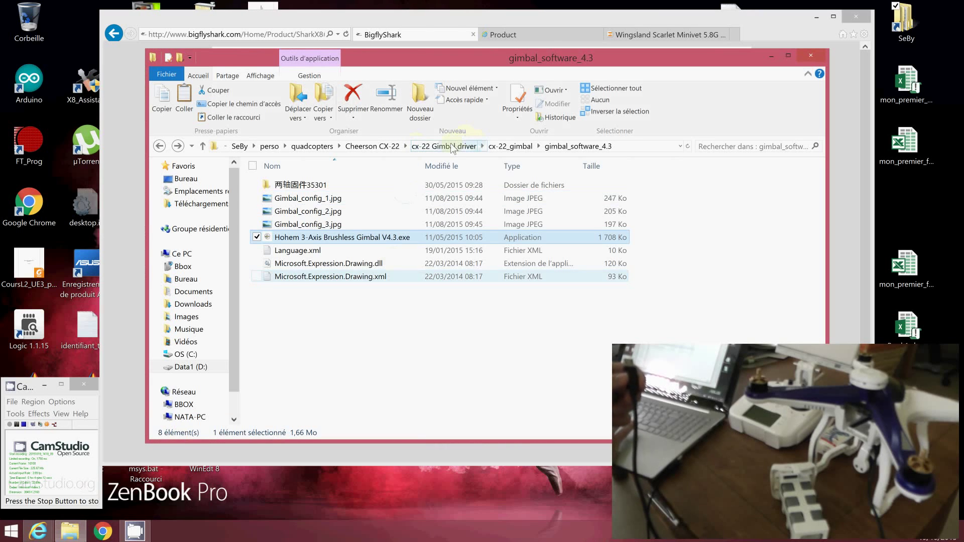
left_click(476, 146)
left_click(378, 150)
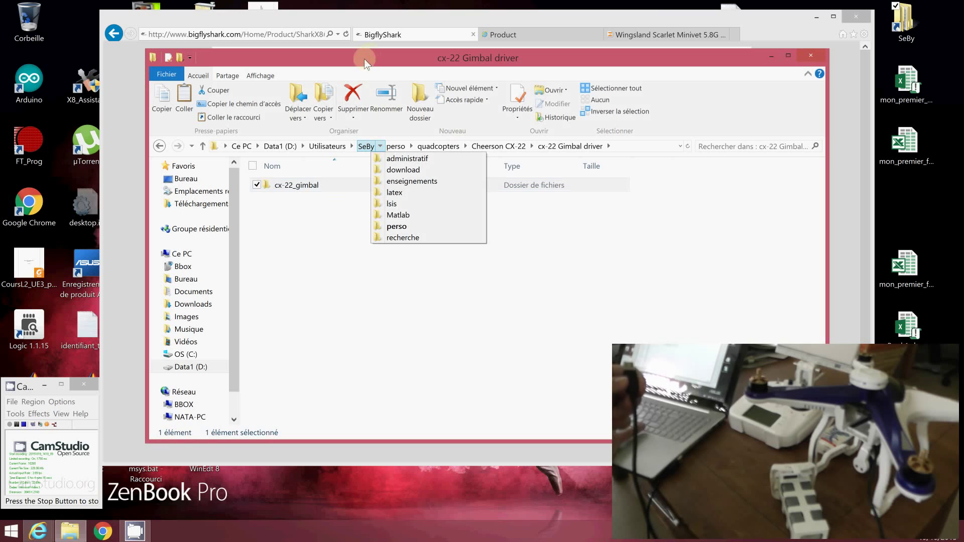
left_click_drag(365, 60, 417, 67)
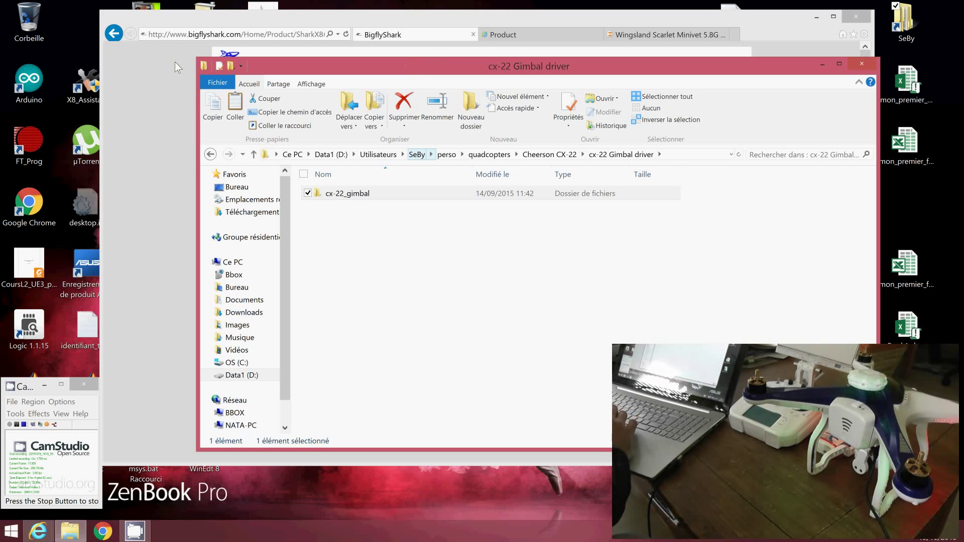
Step: Launch X8_Assistant from the desktop, allow it to run, and place its window over the browser
left_click_drag(177, 23, 254, 36)
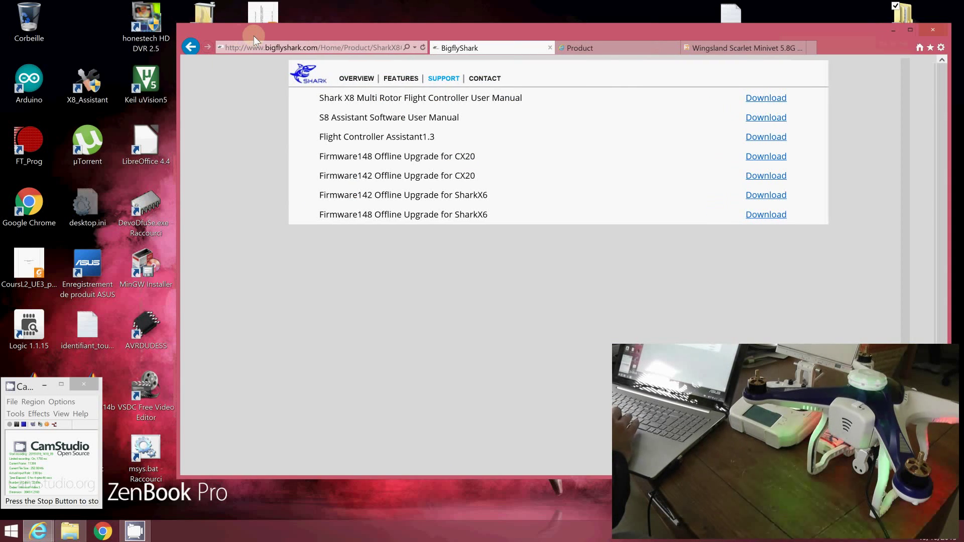
double_click(82, 96)
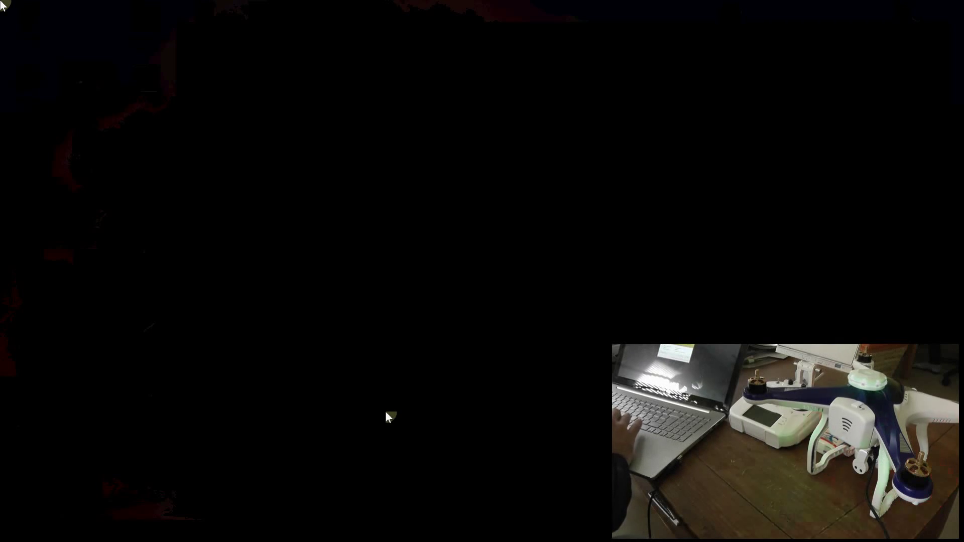
left_click(535, 303)
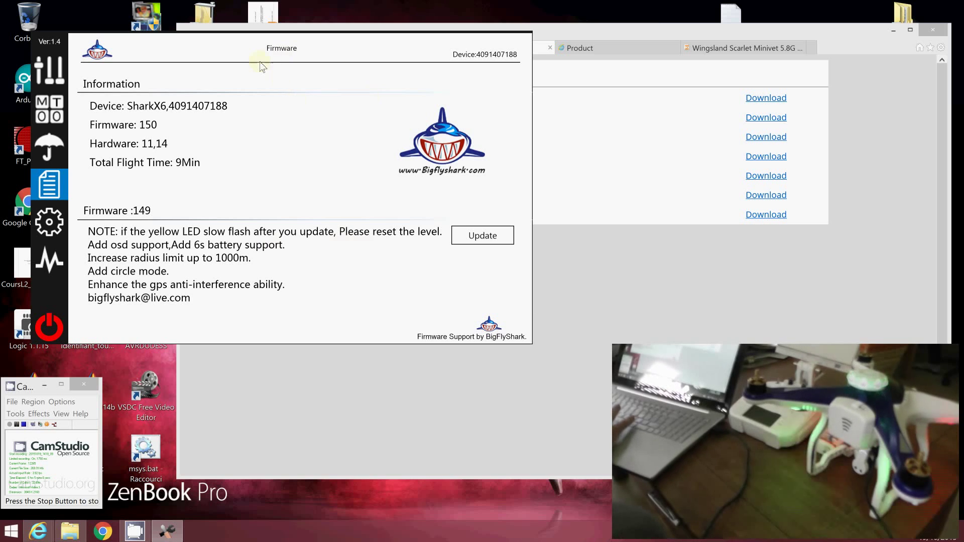
left_click_drag(382, 59, 451, 105)
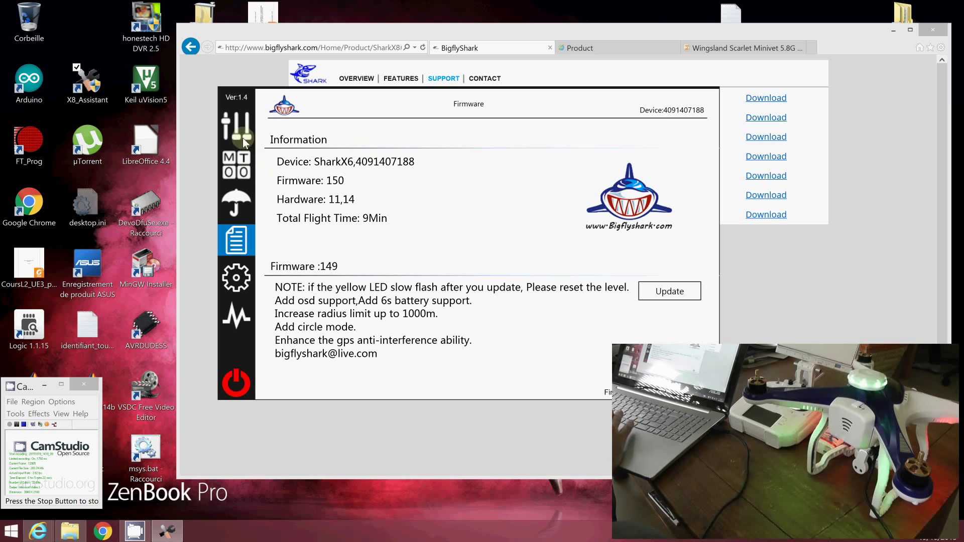
Step: Set the area limit height to 0 in the flight controller's Security settings
left_click(237, 159)
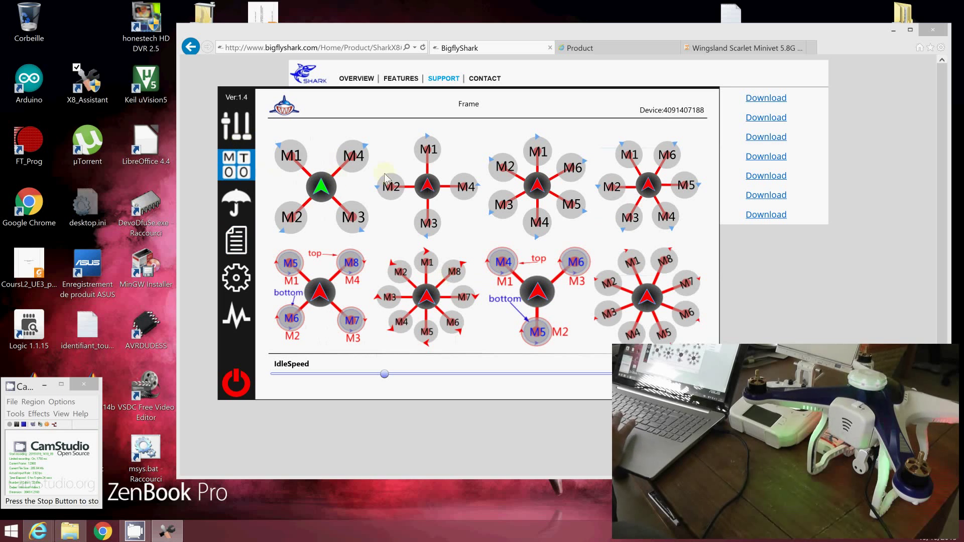
left_click(237, 201)
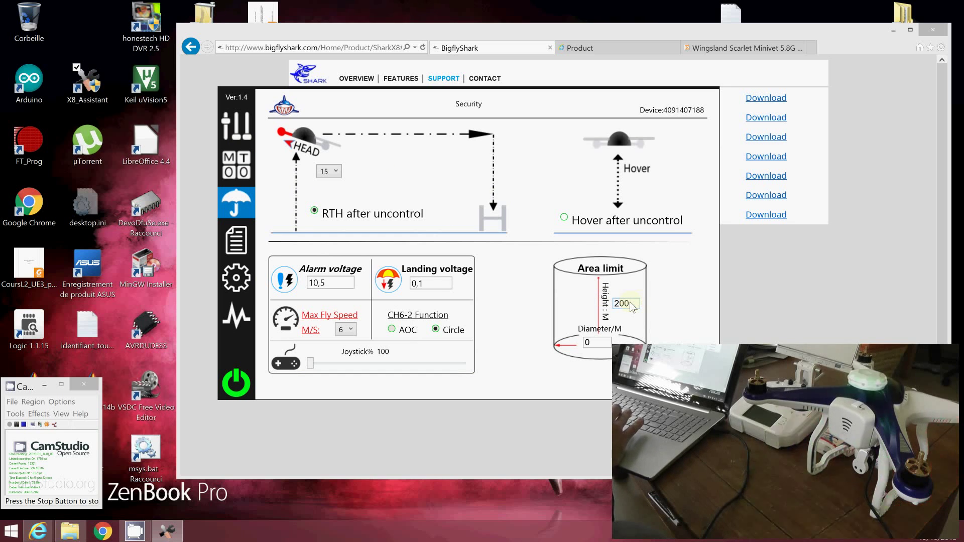
left_click_drag(632, 307, 596, 301)
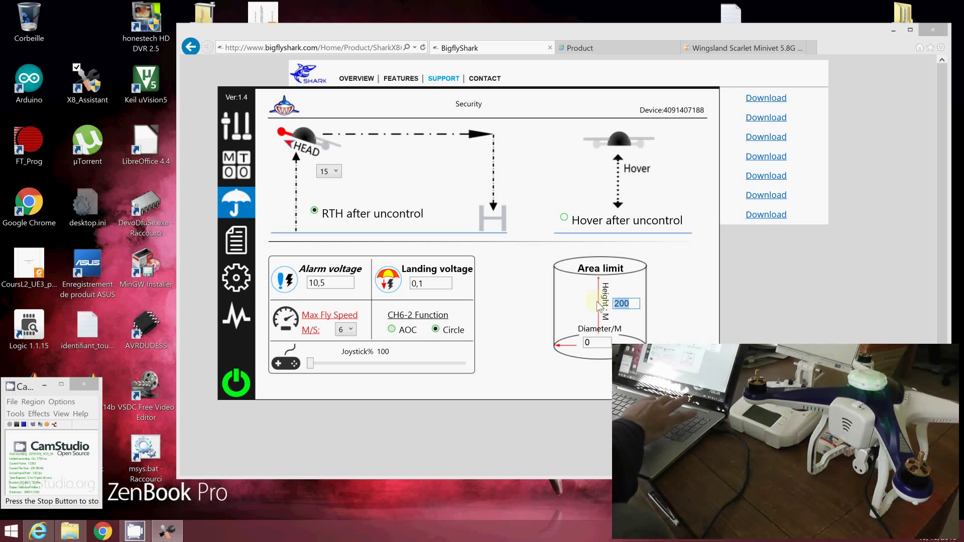
type("0")
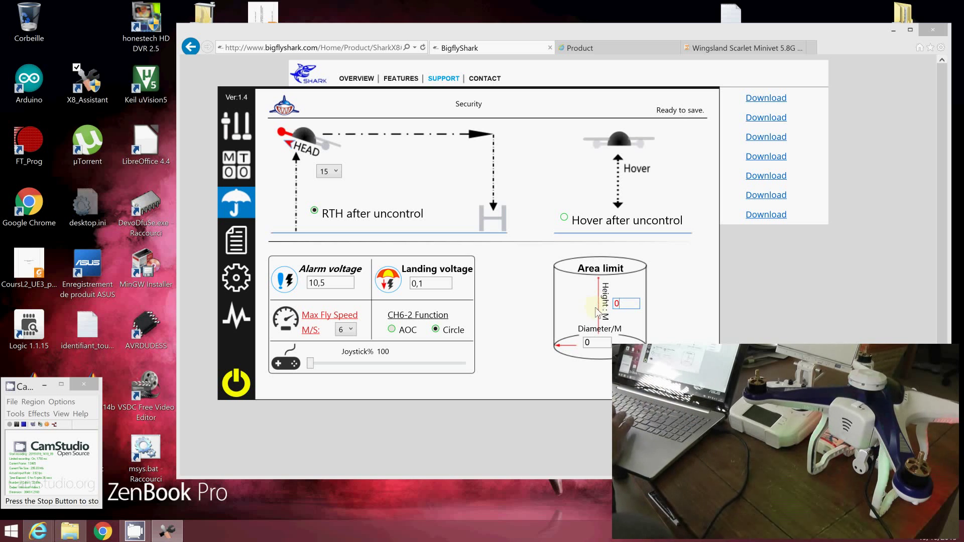
key("Return")
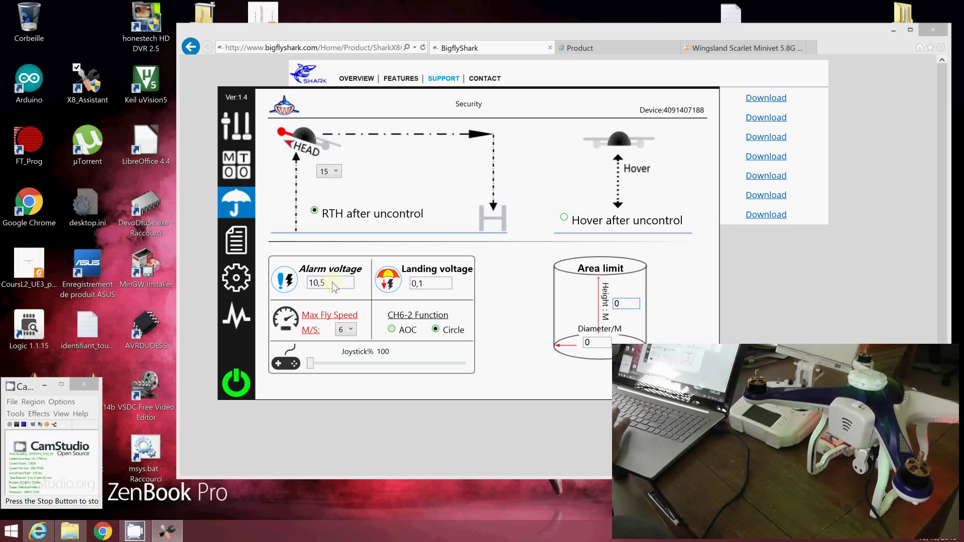
Step: Set the landing voltage to 10,1 in the Security settings
left_click(413, 285)
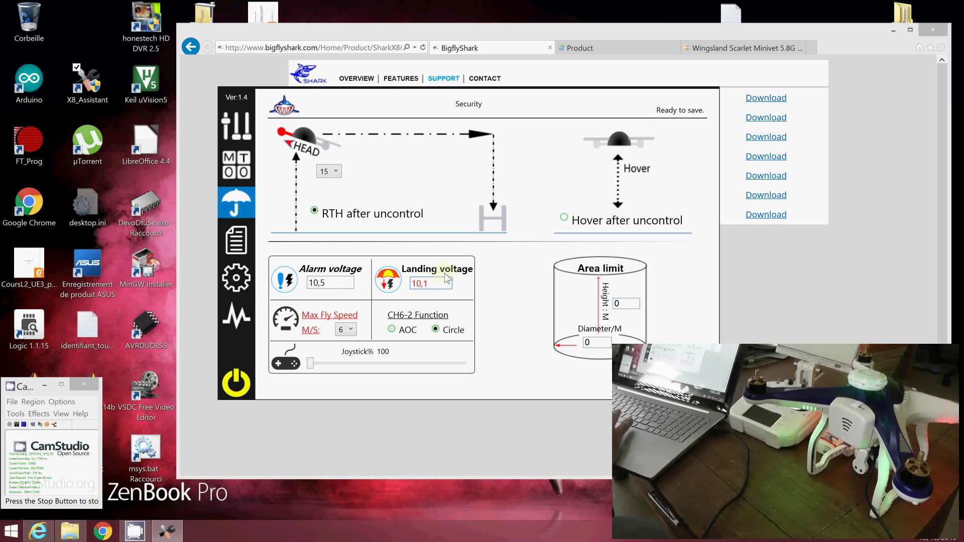
left_click(317, 285)
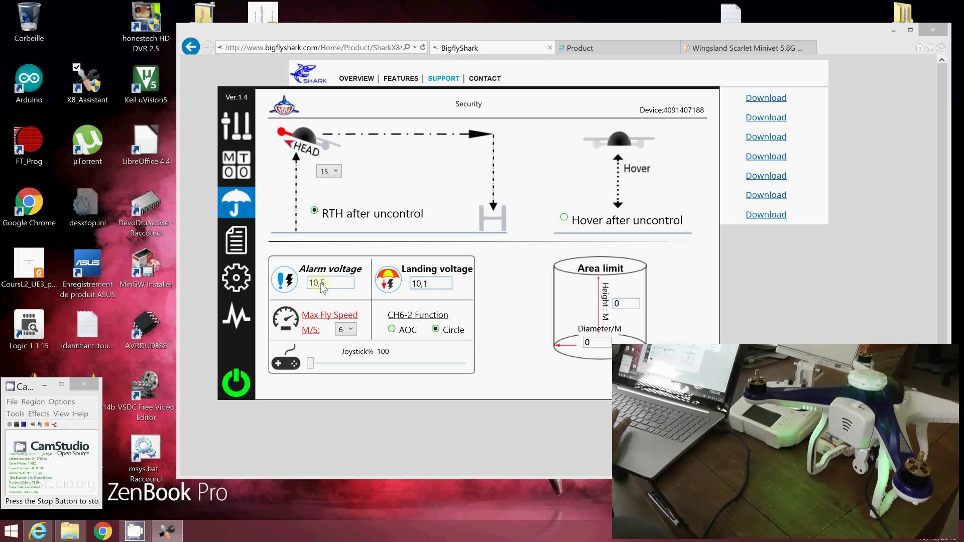
left_click(435, 283)
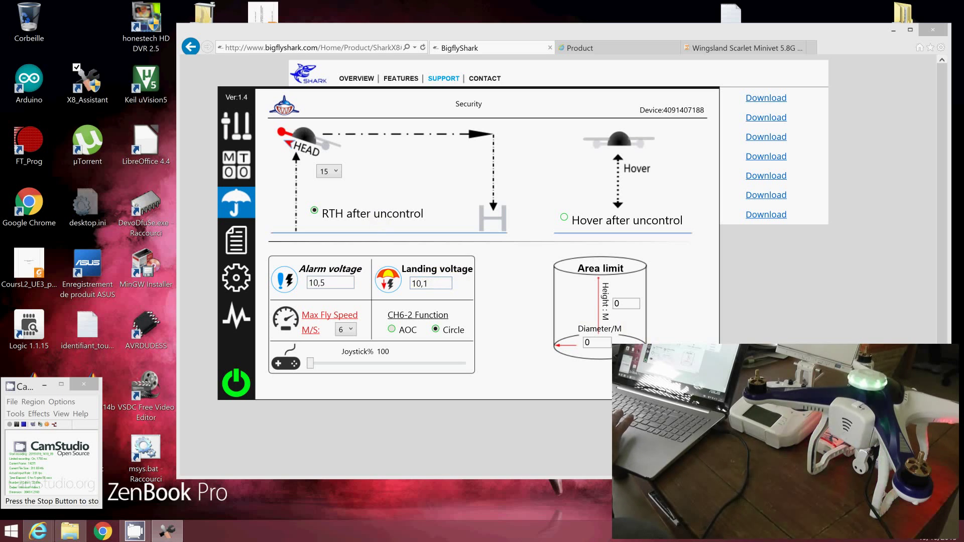
Step: Examine the flight controller's firmware information, status map, sensor and receiver readings, frame layout and security settings
left_click(239, 240)
left_click(241, 275)
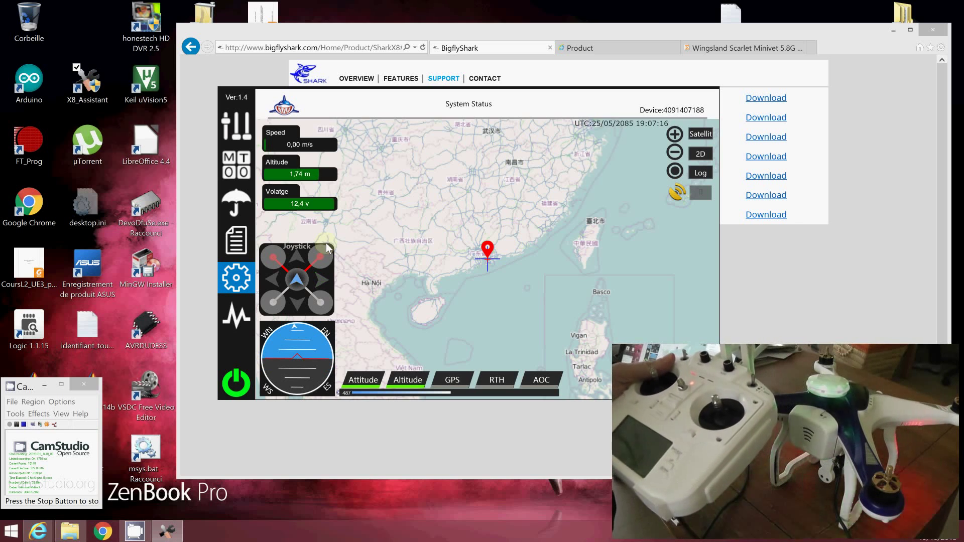
left_click(236, 314)
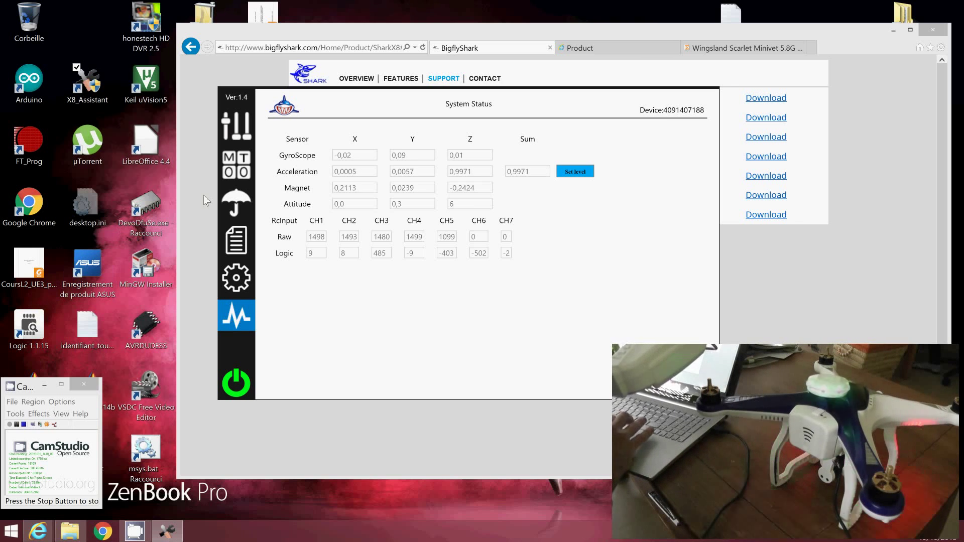
left_click(233, 175)
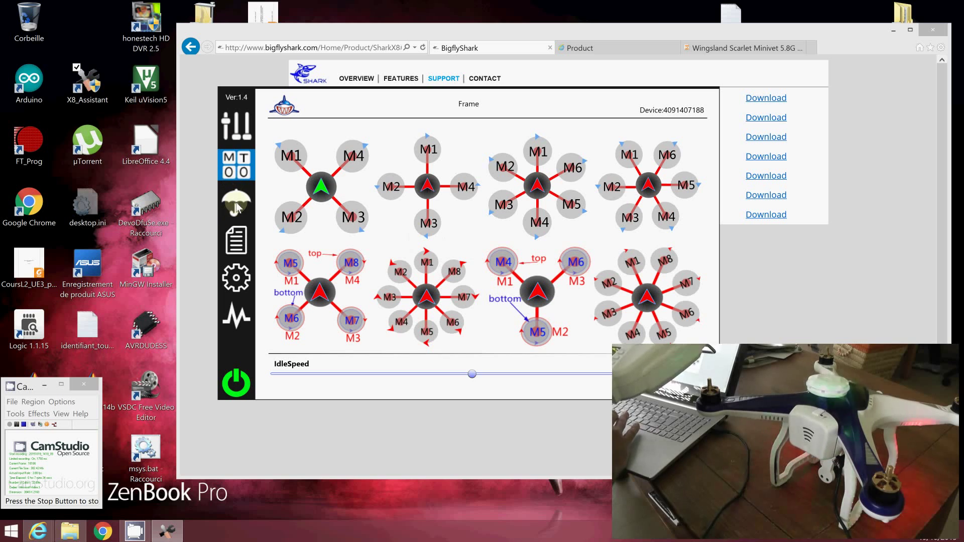
left_click(236, 206)
left_click(240, 241)
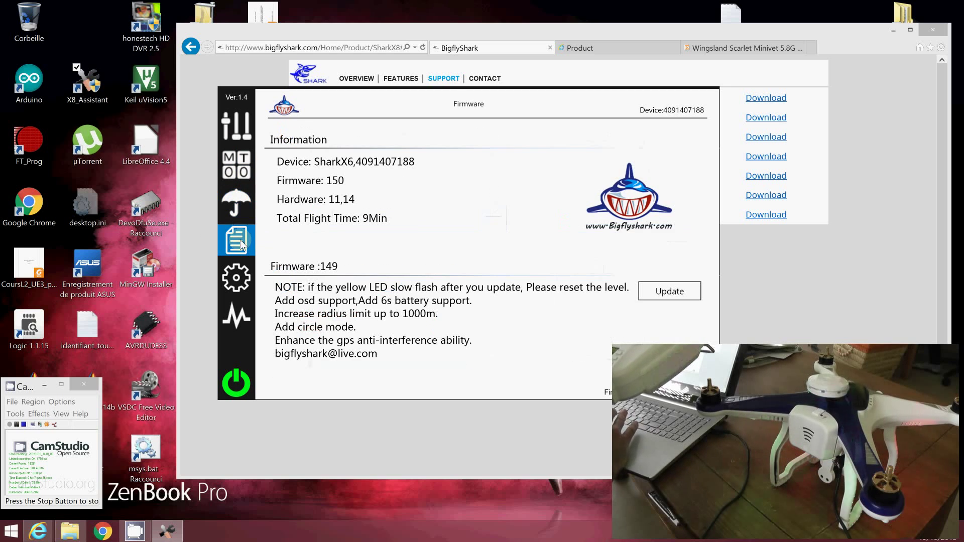
left_click(237, 279)
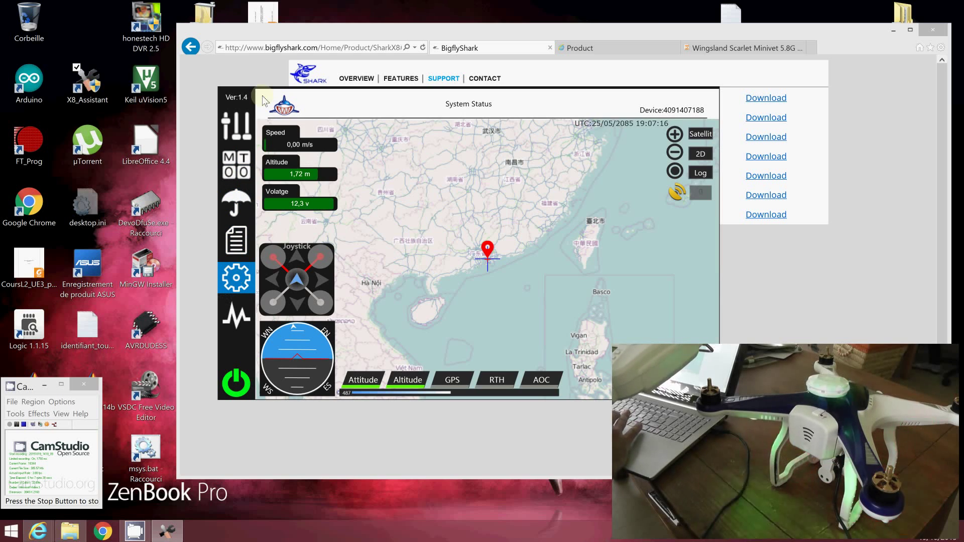
Step: View the flight controller's stable settings, and switch to the browser's Product page to open the SharkX firmware downloads
left_click(239, 124)
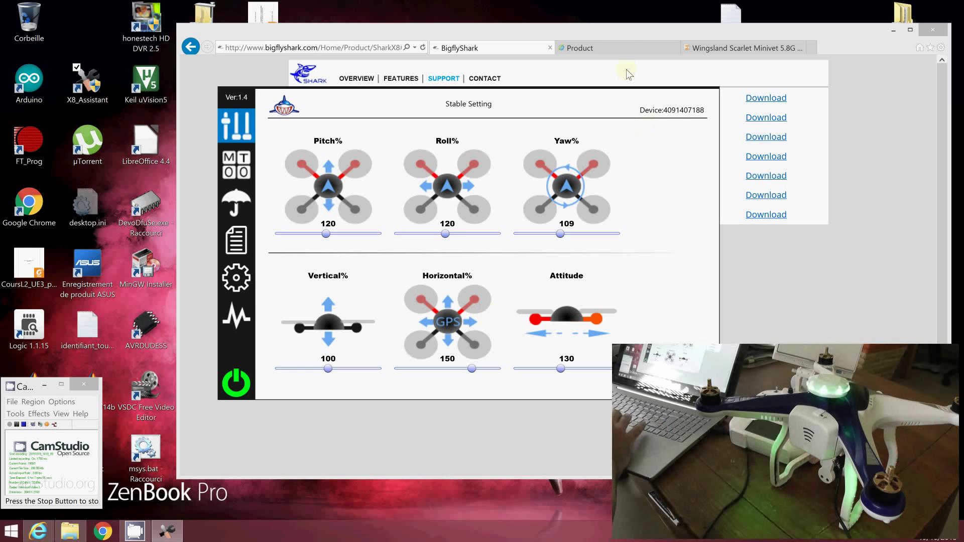
left_click(596, 44)
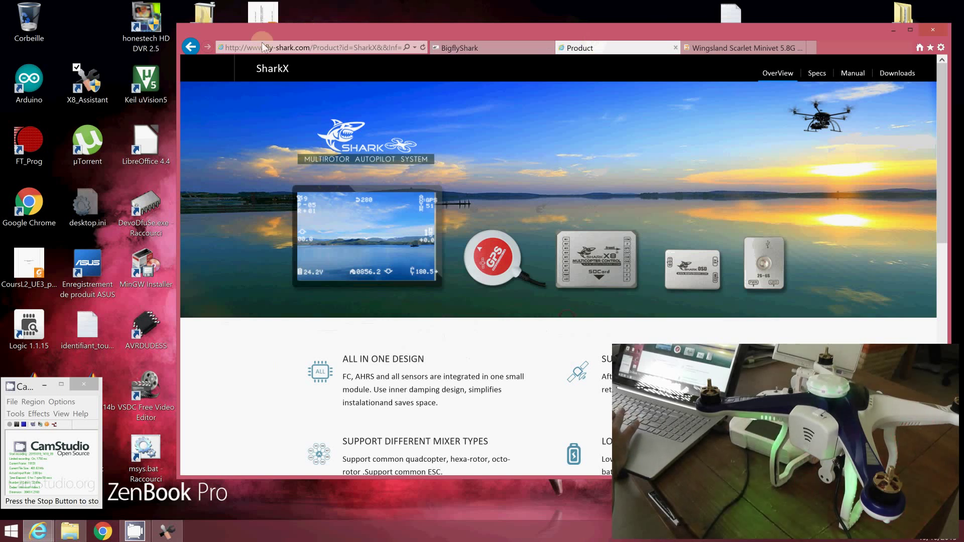
left_click(892, 78)
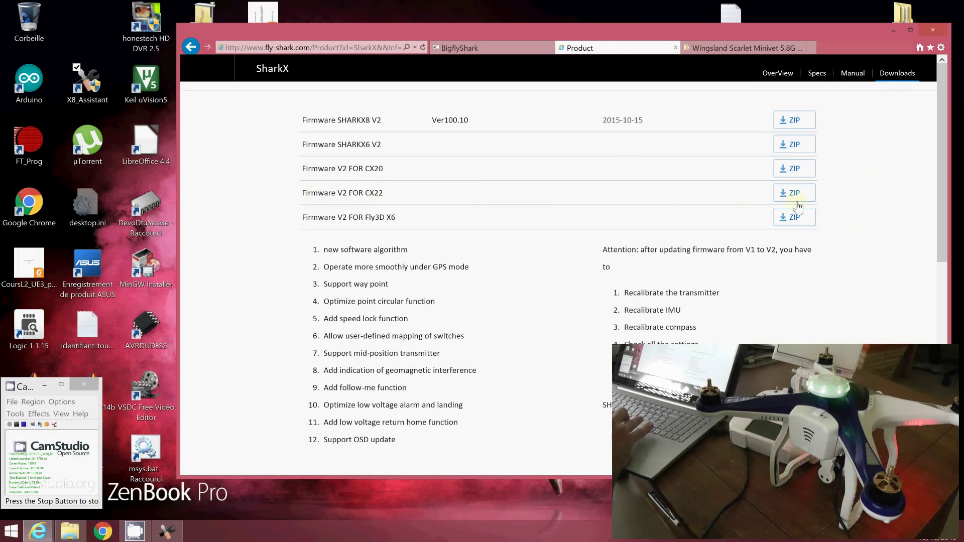
Step: Visit the SharkX8 product overview and open the FlightTools product page on the Fly-Shark site
left_click(260, 70)
mouse_move(260, 70)
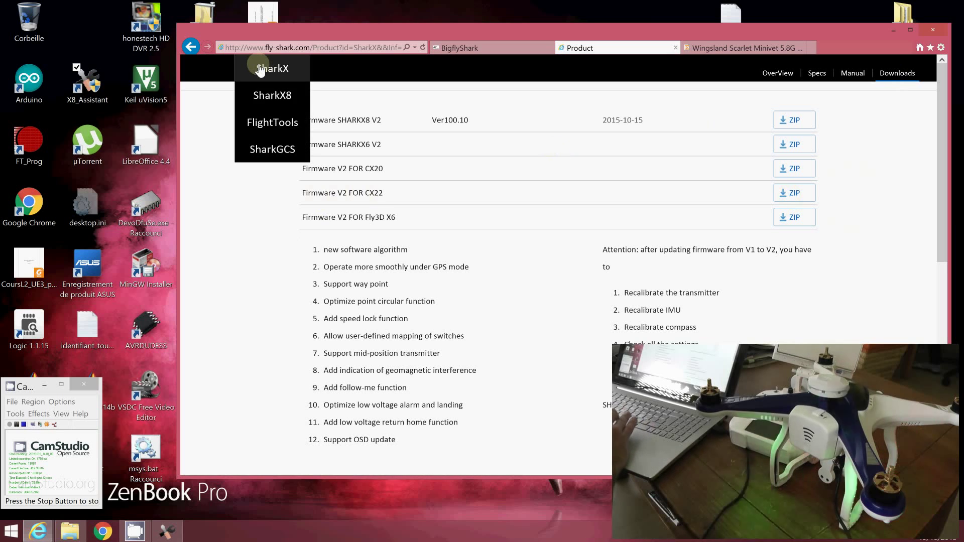
left_click(270, 97)
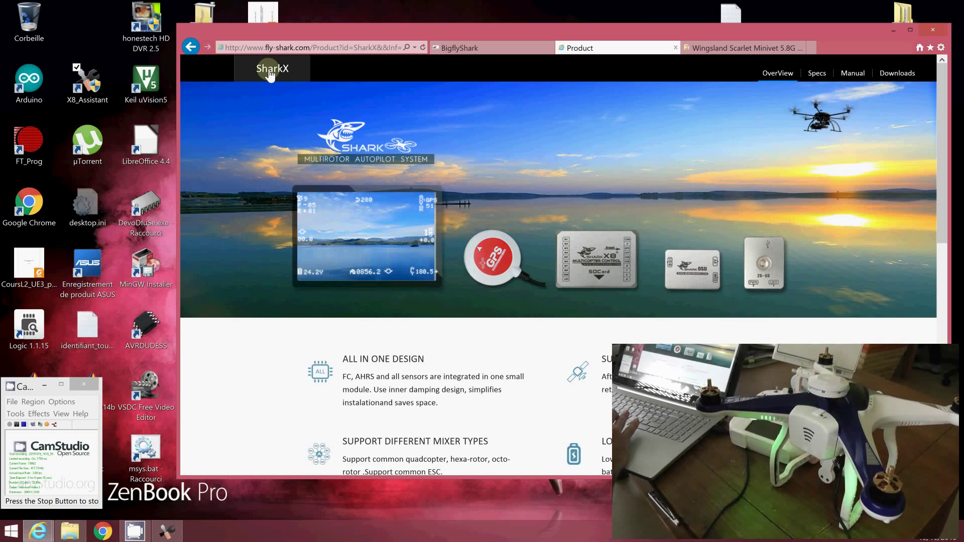
mouse_move(270, 75)
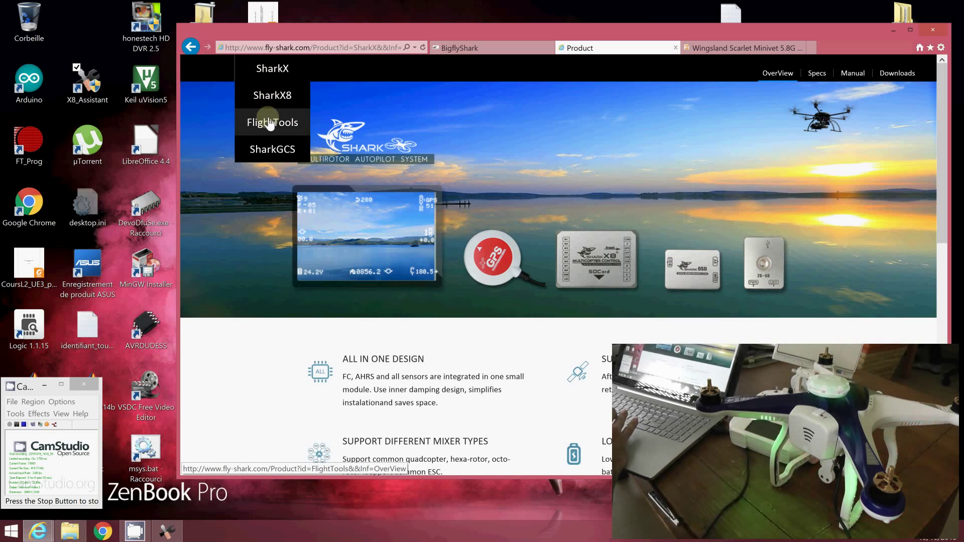
left_click(270, 122)
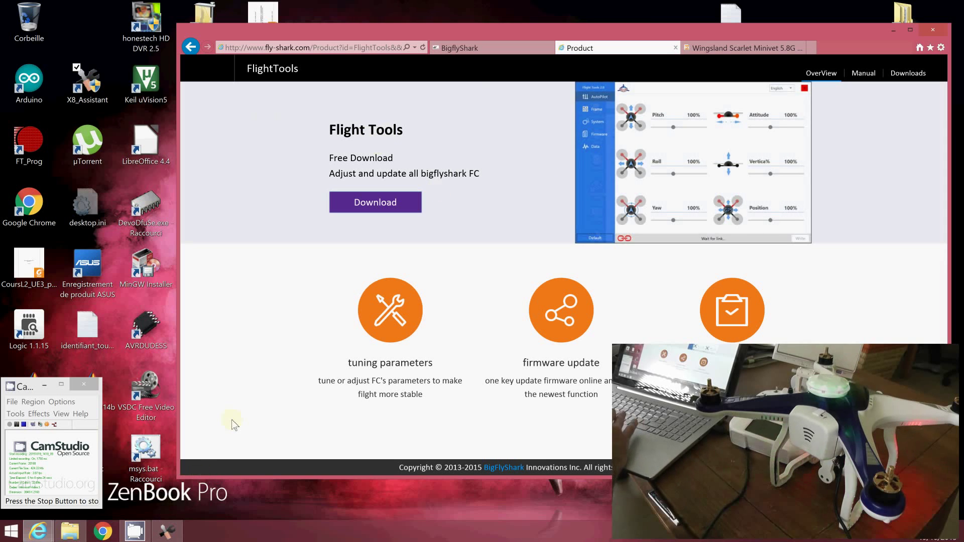
Step: Launch FlightToolsV2.exe from the FlightTools20 folder inside Cheerson CX-22 in File Explorer
mouse_move(77, 539)
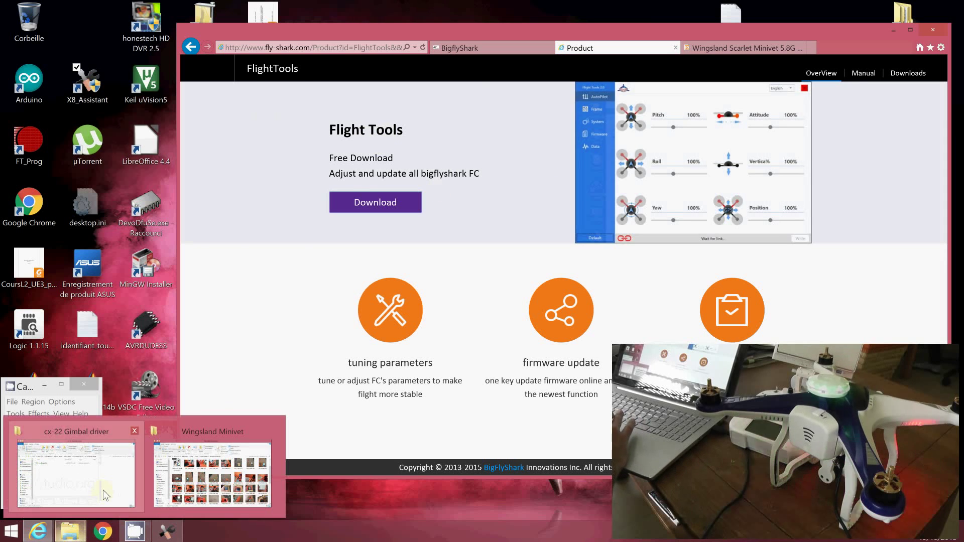
left_click(78, 462)
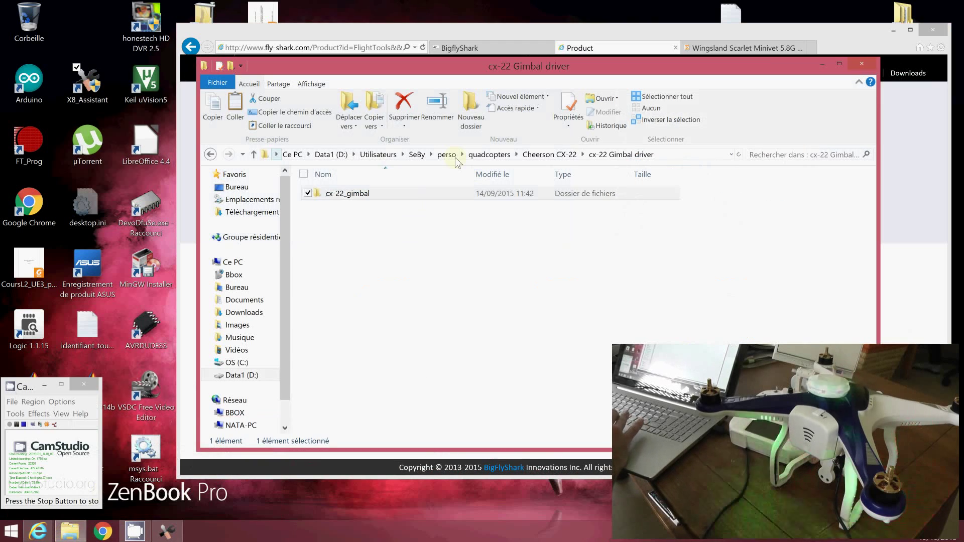
left_click(545, 156)
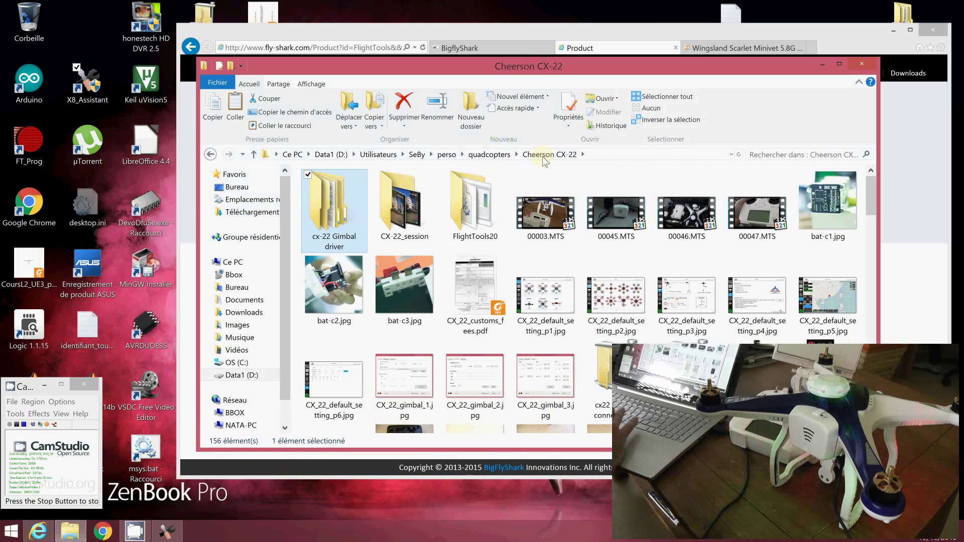
double_click(481, 206)
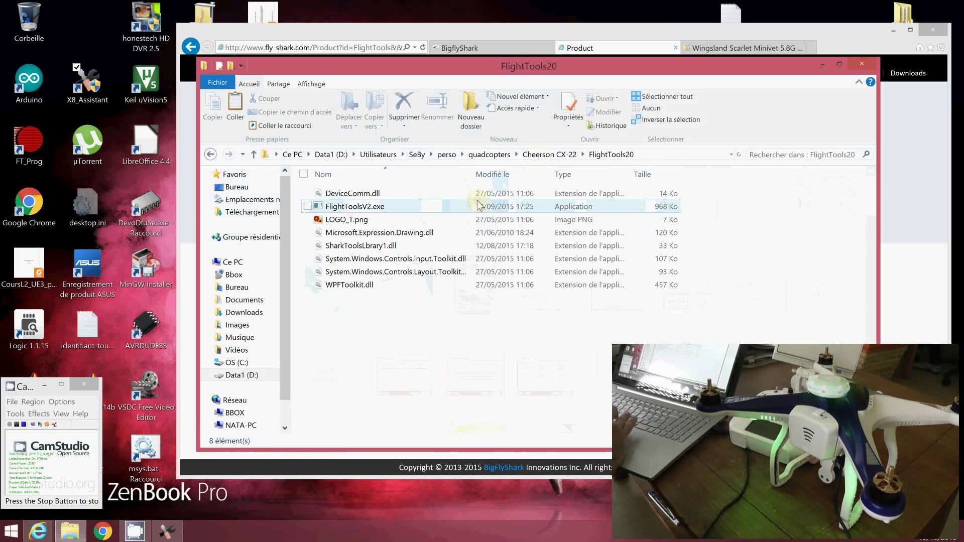
double_click(360, 208)
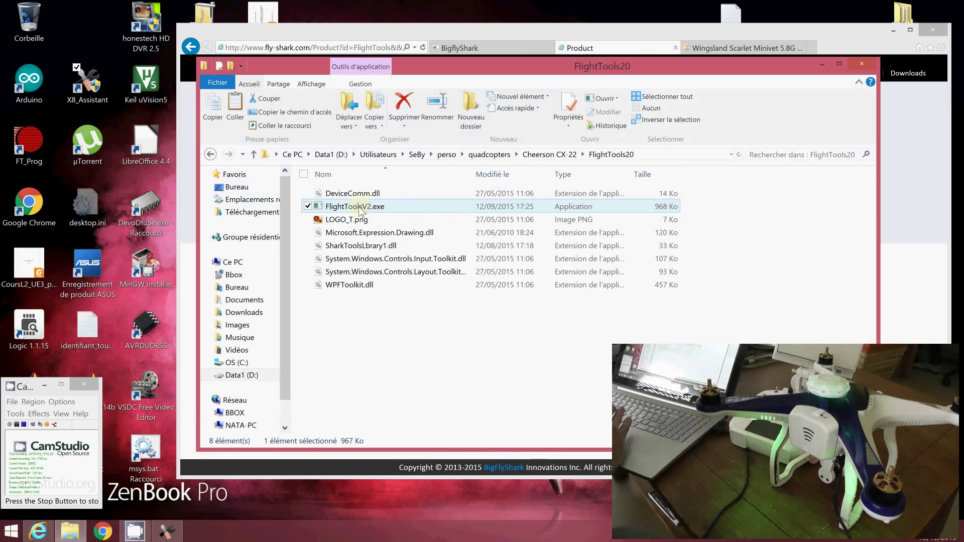
Step: Examine the receiver and sensor data, firmware information, system settings, frame layouts and autopilot settings in Flight Tools 2.0, and close it
left_click(96, 209)
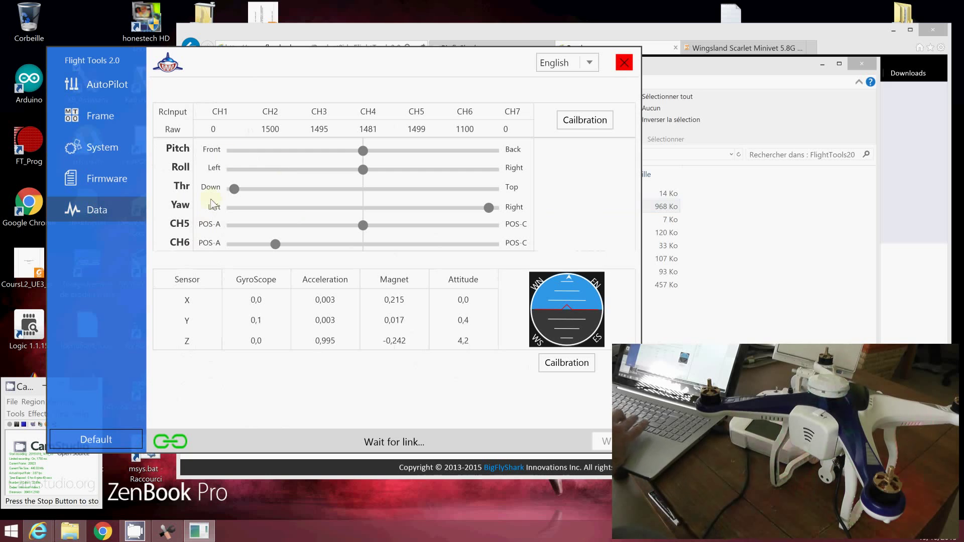
left_click(134, 183)
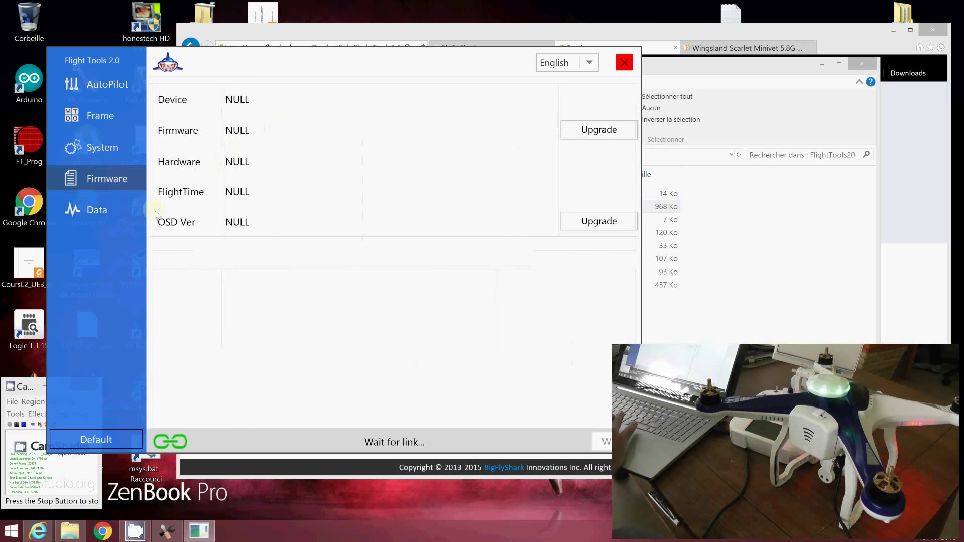
left_click(94, 211)
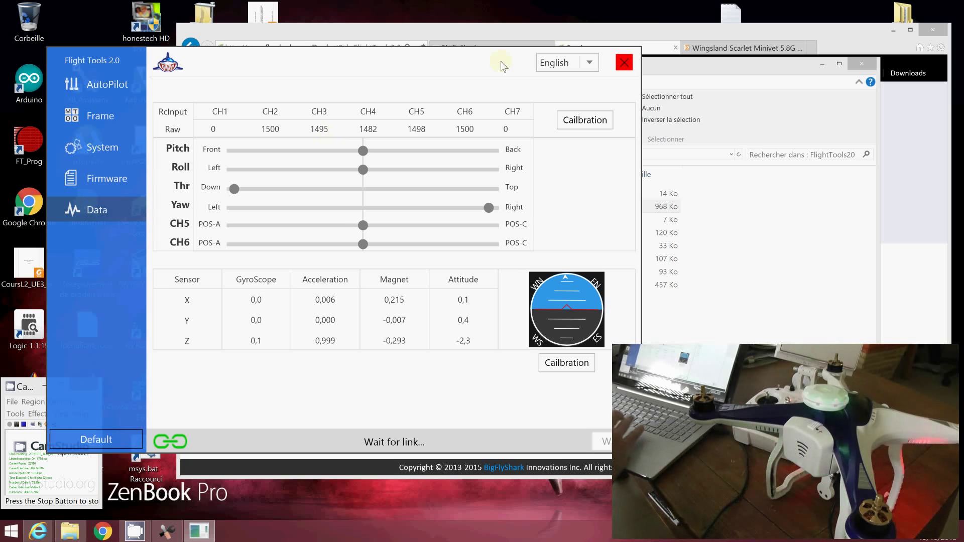
left_click(566, 112)
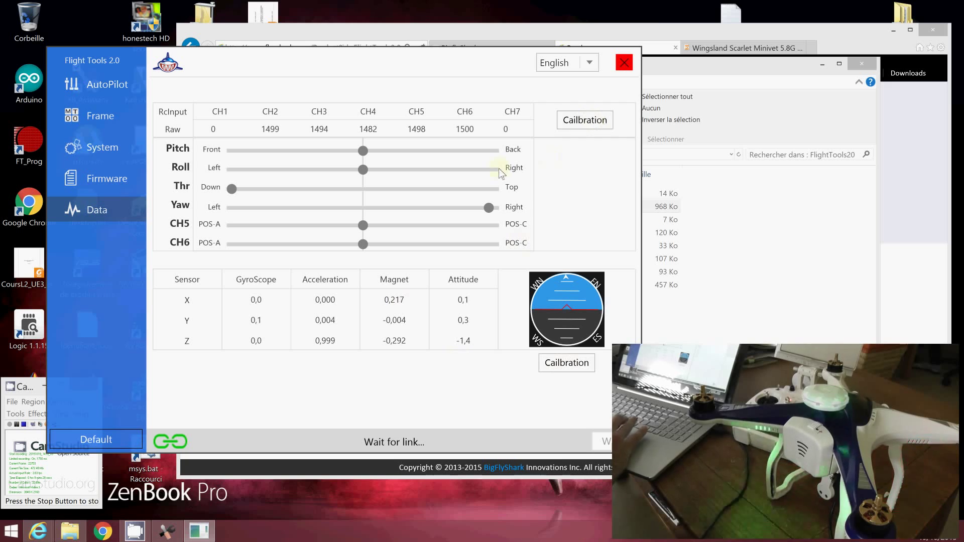
left_click(113, 180)
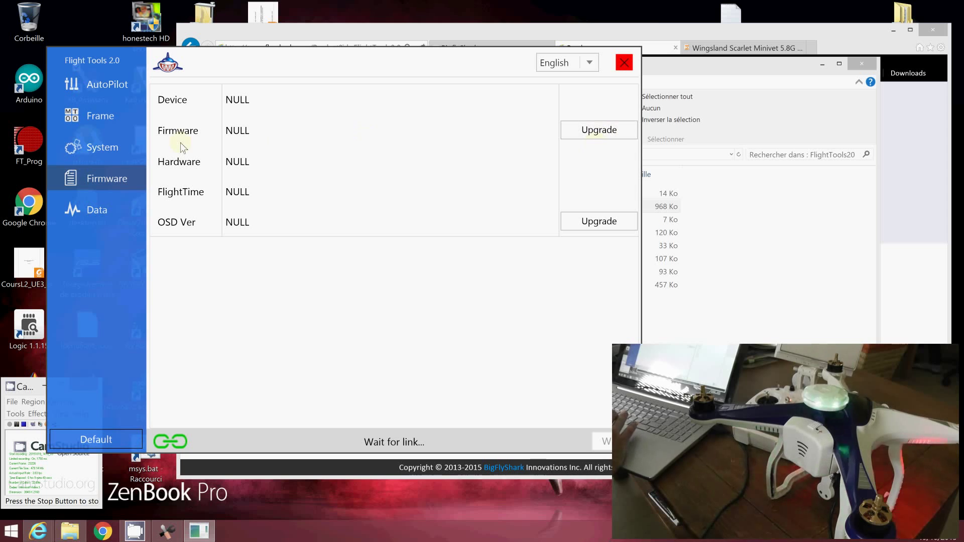
left_click(117, 148)
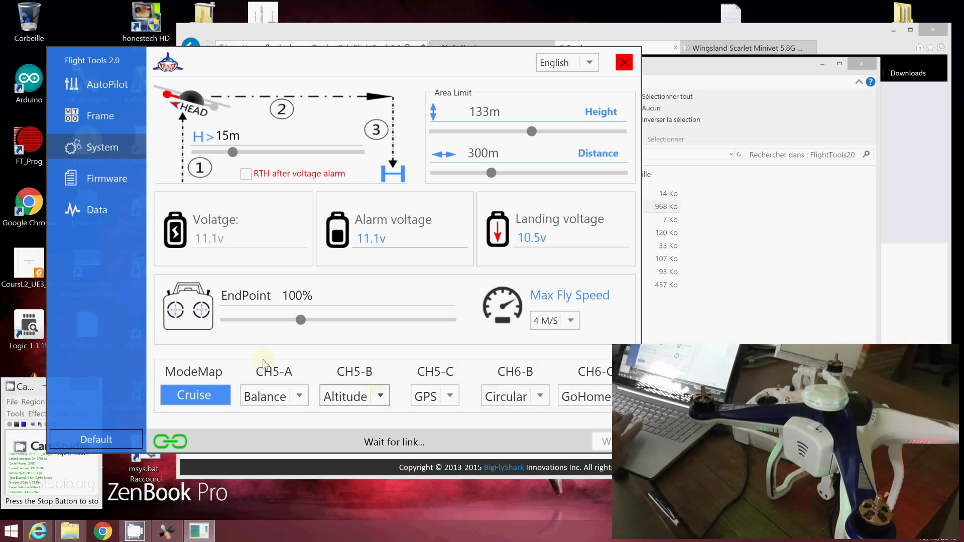
left_click(103, 115)
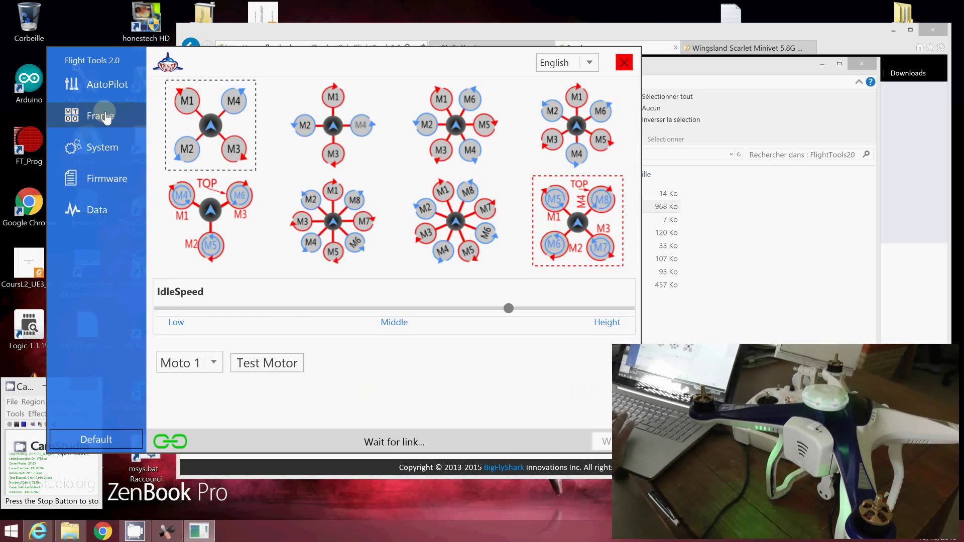
left_click(96, 83)
left_click(93, 115)
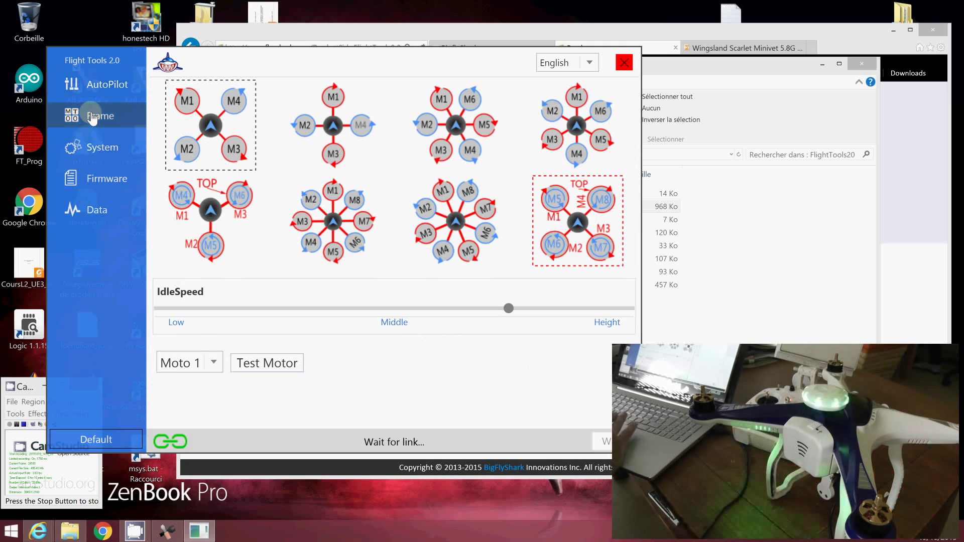
left_click(361, 256)
left_click(105, 146)
left_click(102, 83)
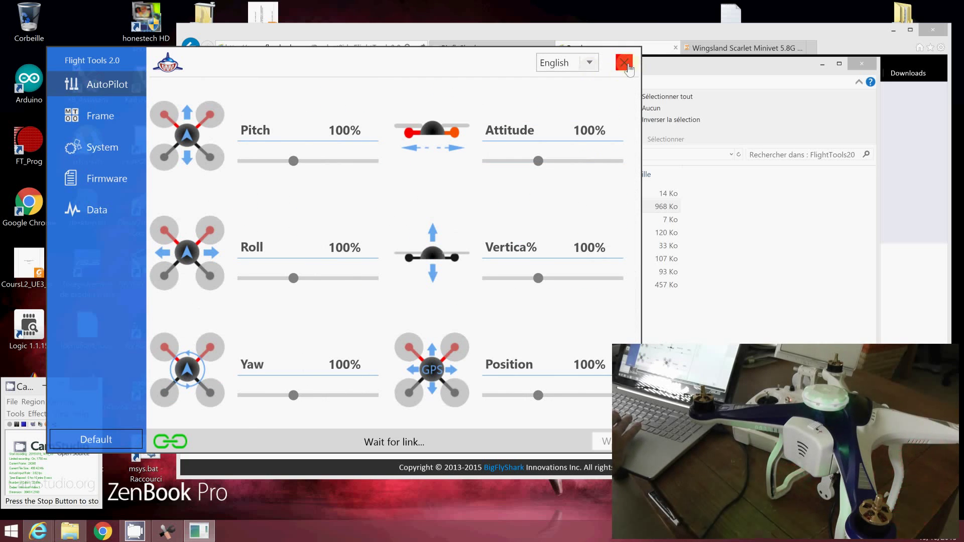
left_click(627, 66)
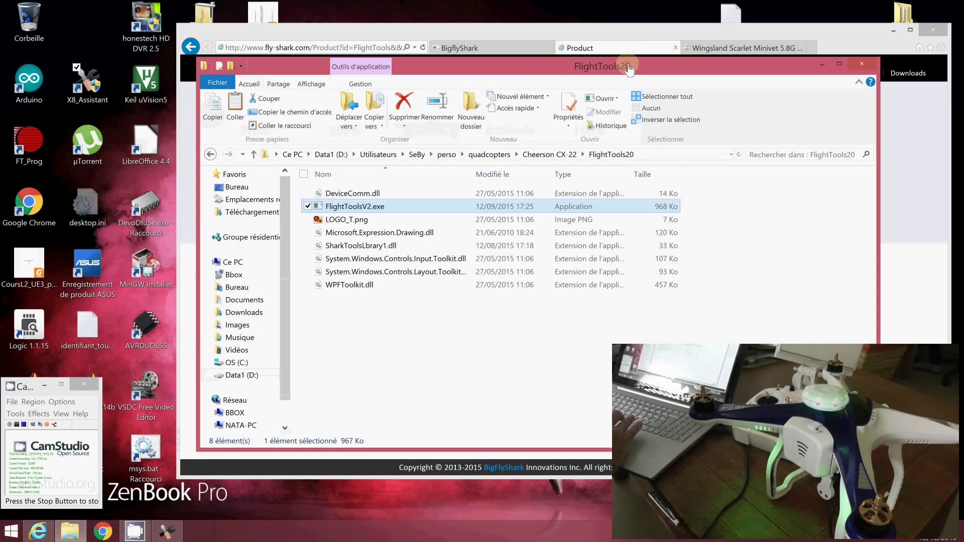
Step: Go back to the Cheerson CX-22 folder, look into its CX-22_session subfolder, and return
left_click(549, 156)
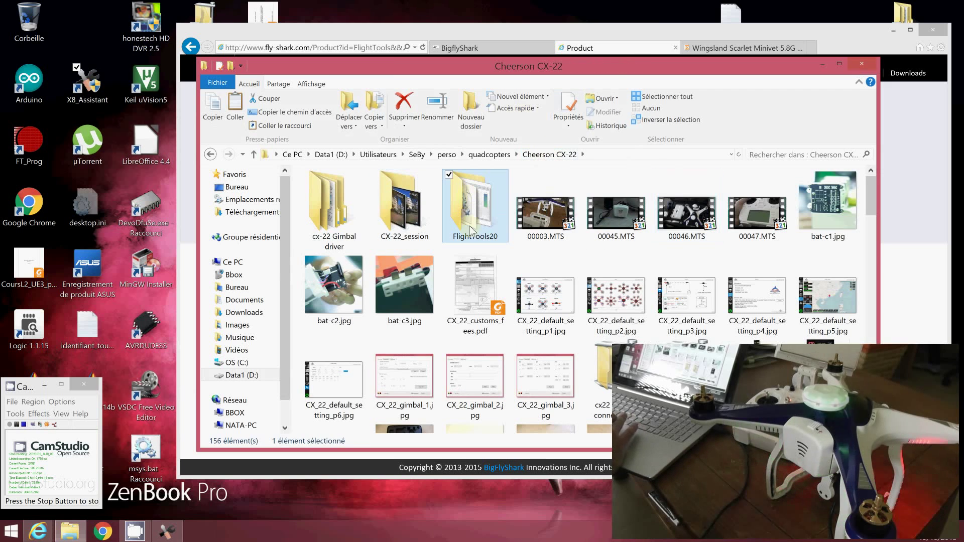
double_click(406, 216)
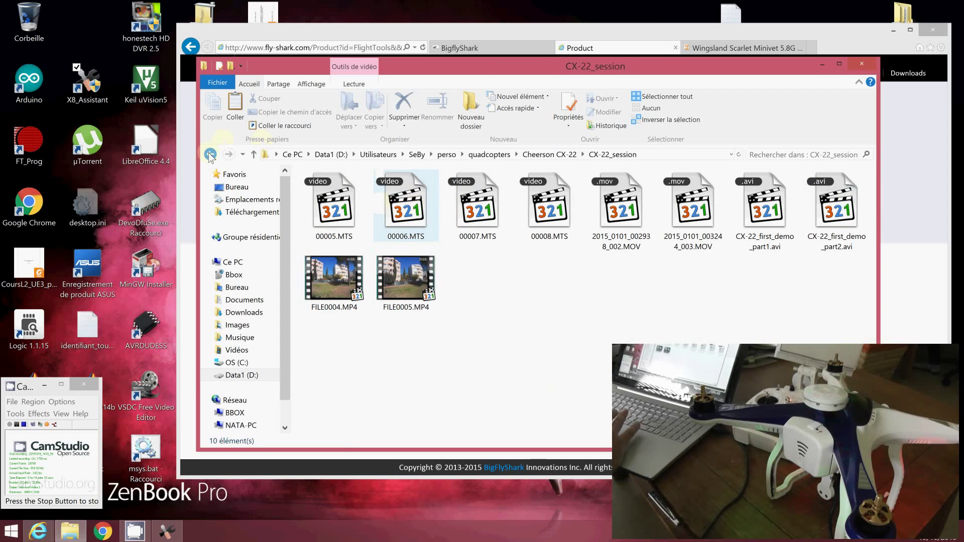
left_click(210, 155)
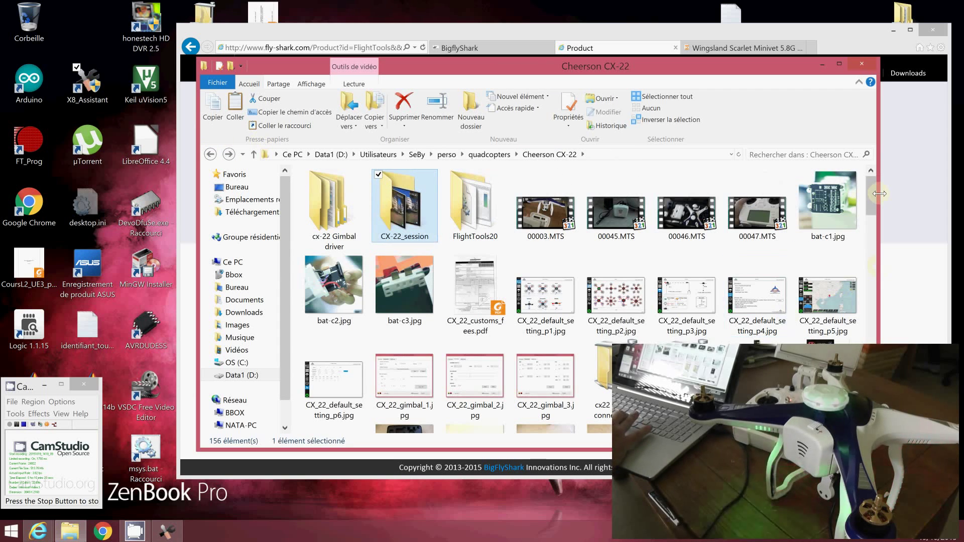
left_click_drag(879, 193, 870, 115)
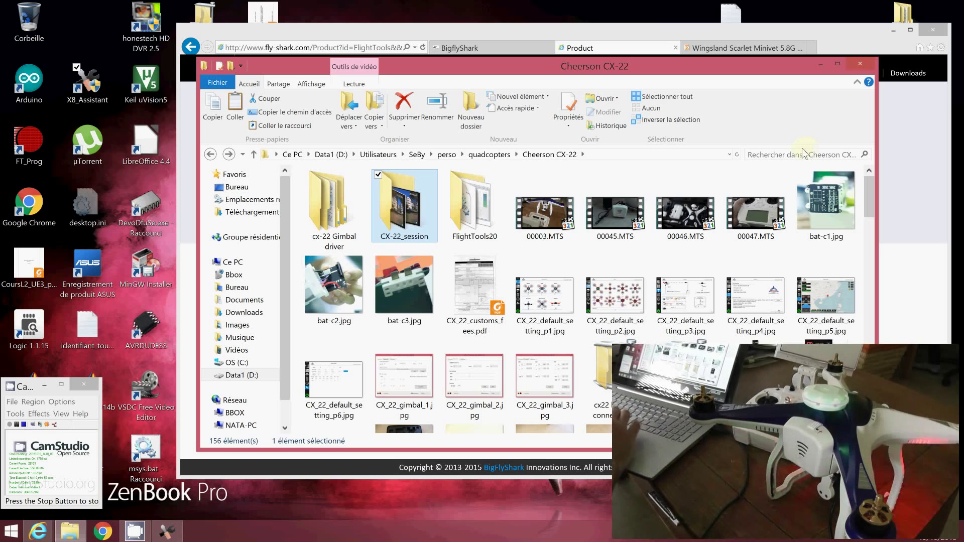
Step: Switch to the browser, check the FlightTools downloads, and open the SharkX firmware downloads page
left_click(633, 42)
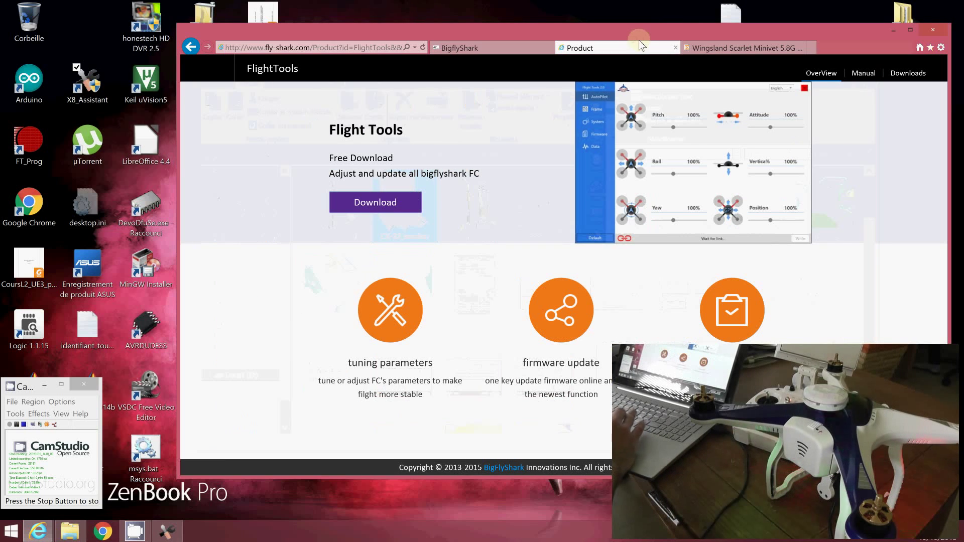
left_click(907, 80)
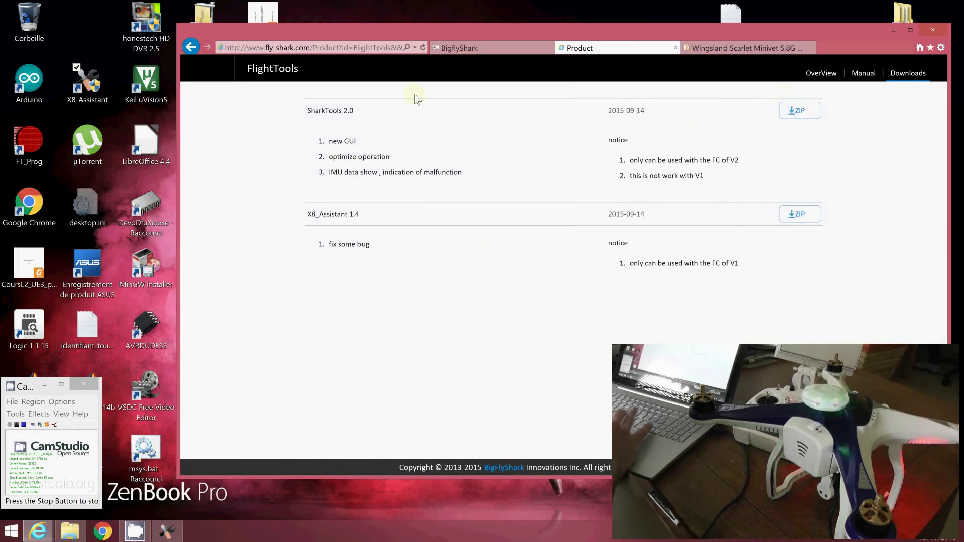
left_click(286, 72)
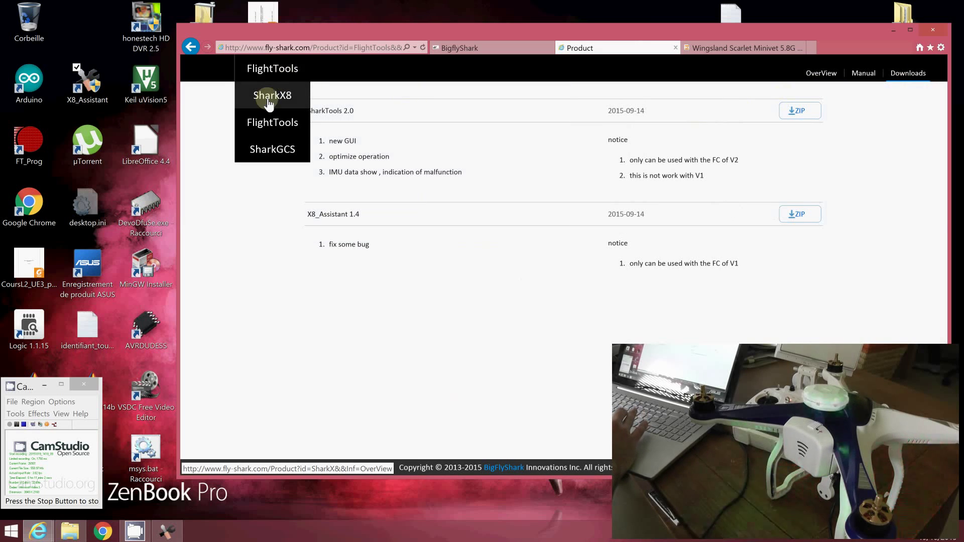
left_click(270, 98)
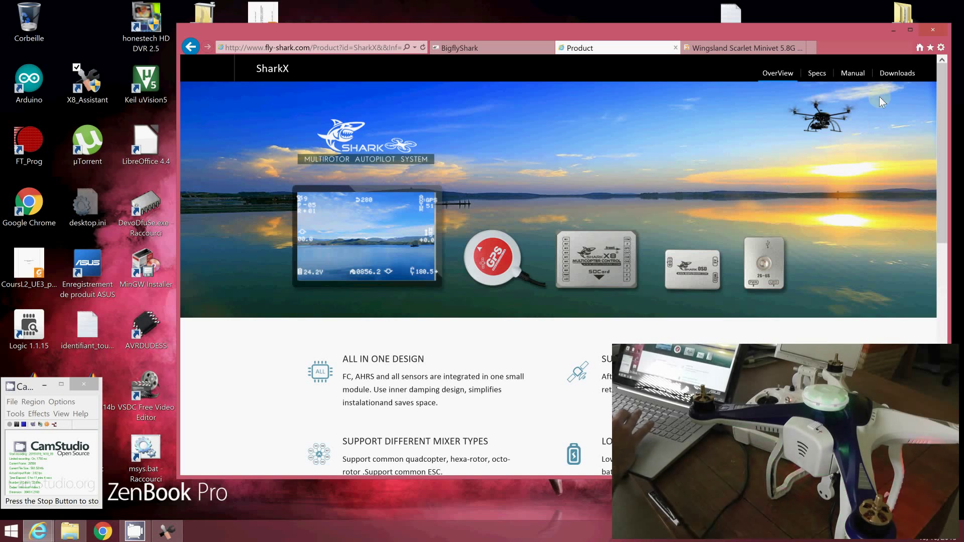
left_click(895, 78)
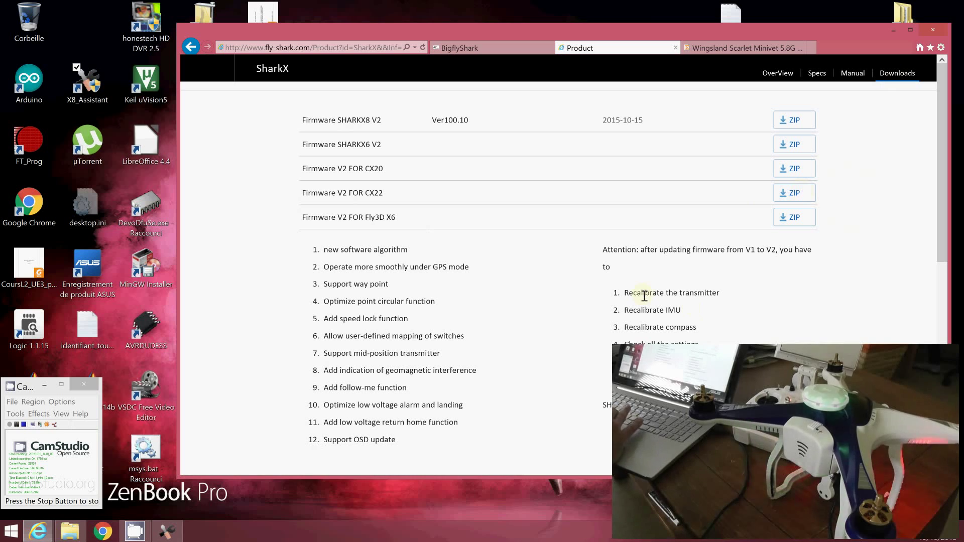
Step: Highlight the recalibration list in the V1 to V2 firmware update notice and clear the selection
triple_click(611, 295)
left_click_drag(624, 336, 653, 349)
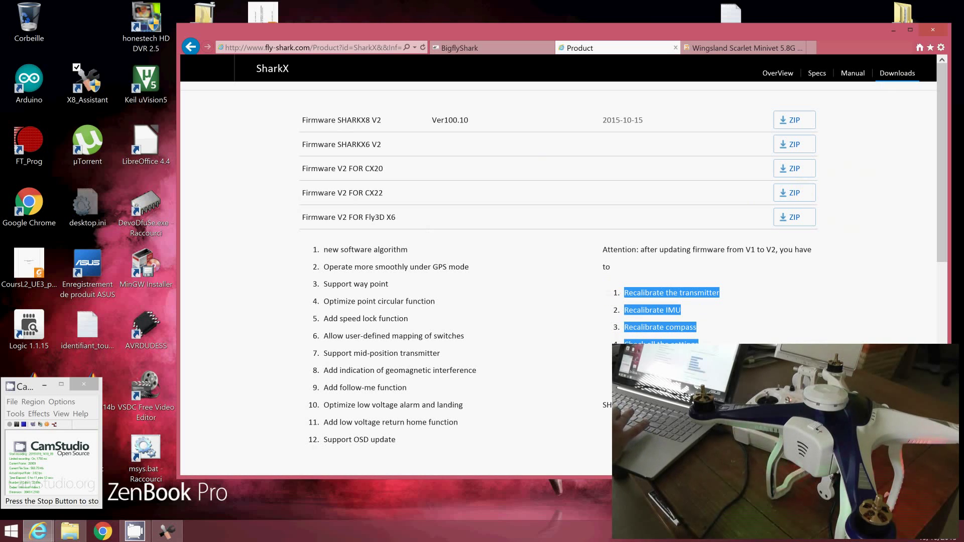
left_click(782, 302)
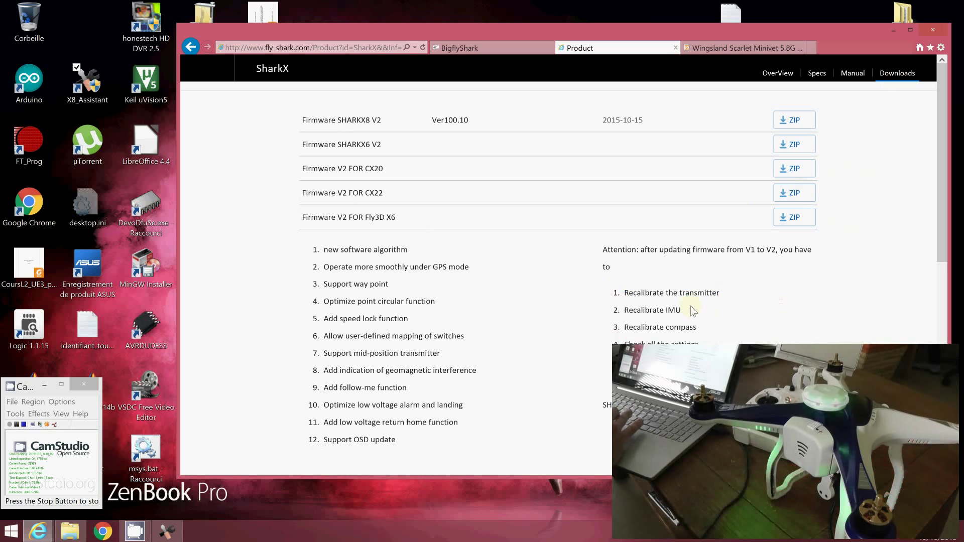